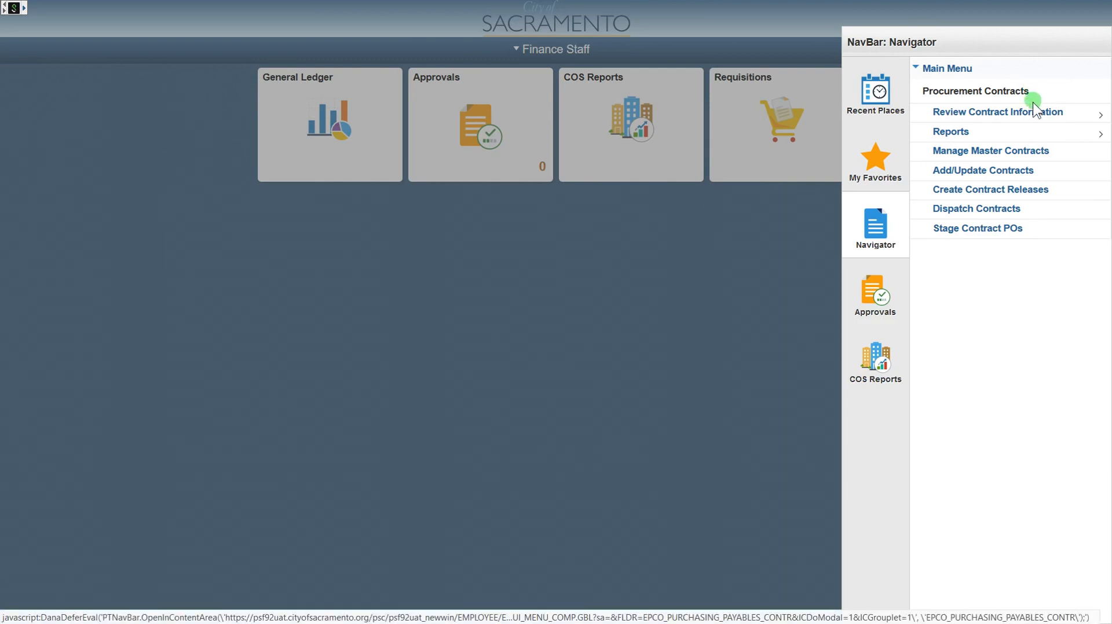
# Step: Add a new SACTO contract with ID NEXT and style GN (General Contract)
pyautogui.click(965, 171)
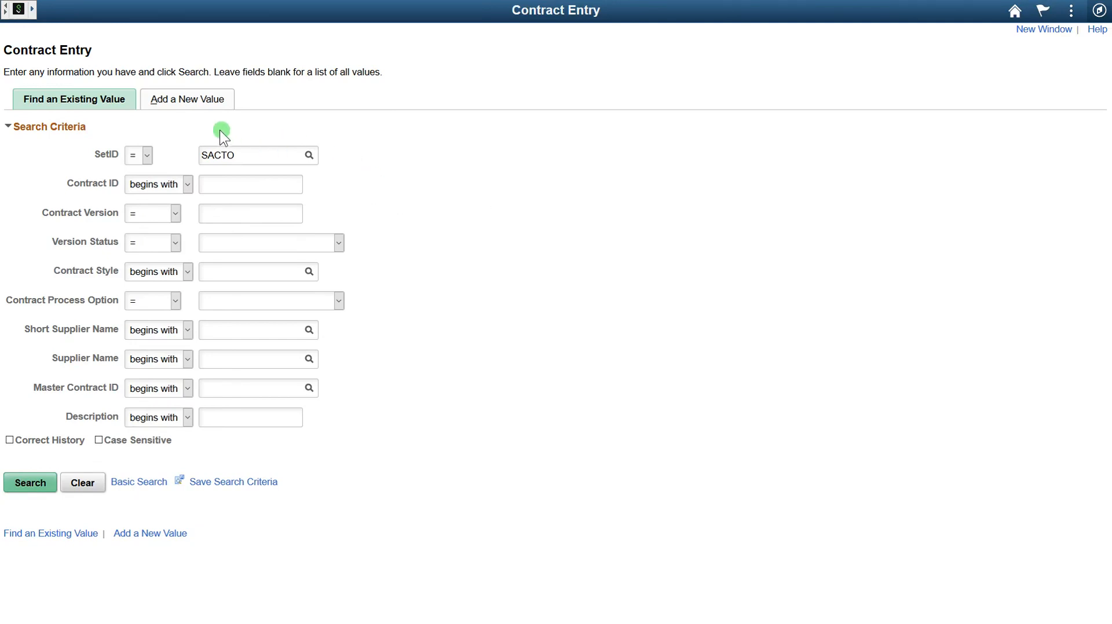
pyautogui.click(212, 106)
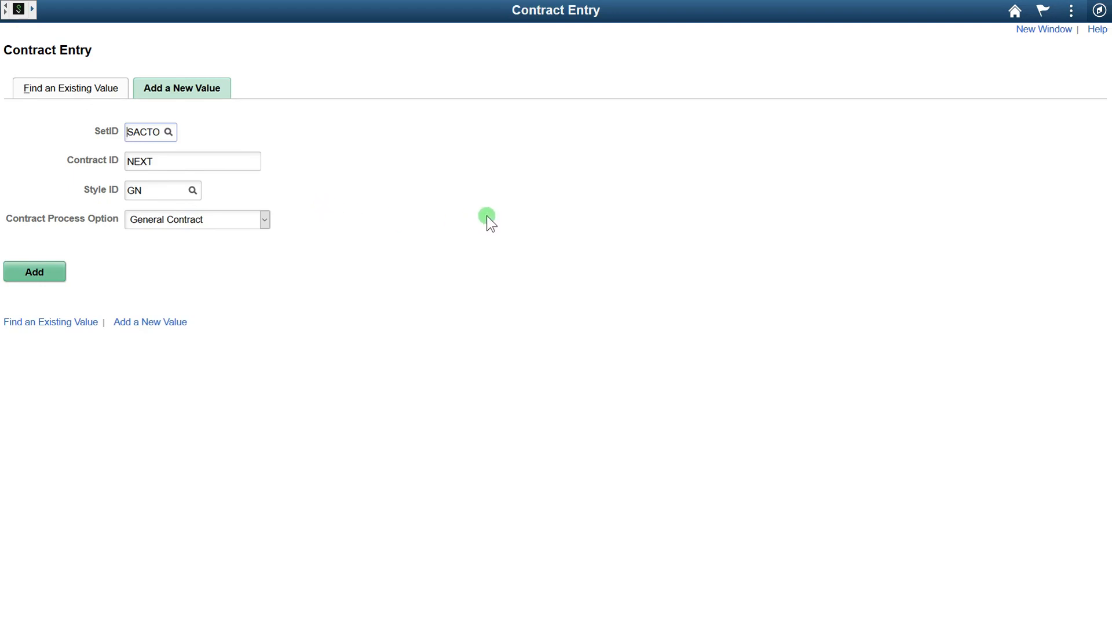
pyautogui.click(55, 273)
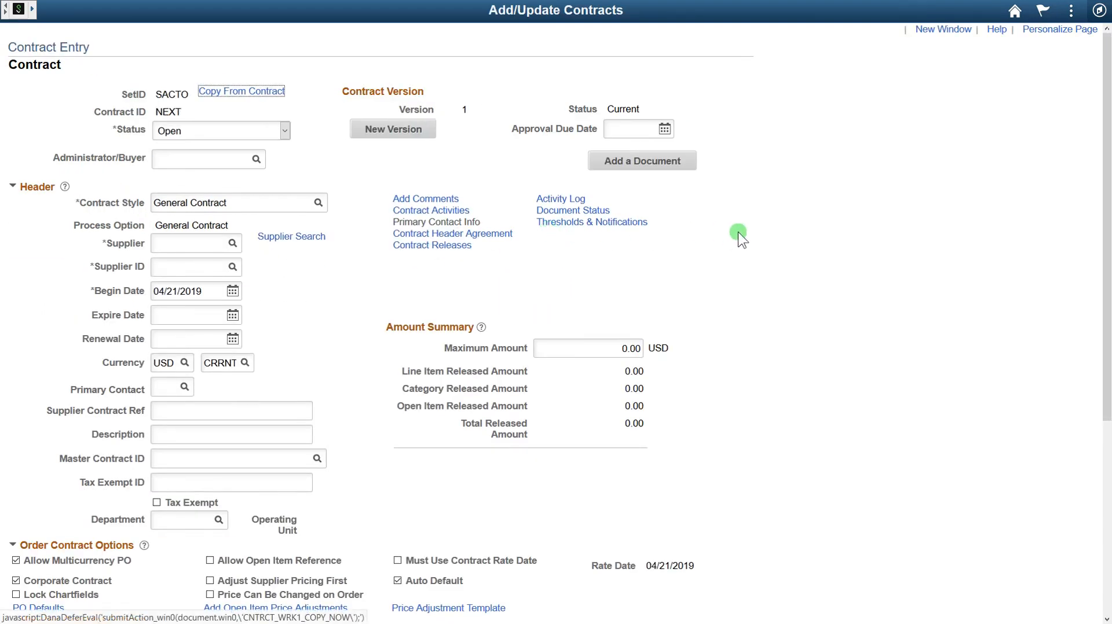
pyautogui.scroll(-5, 742, 237)
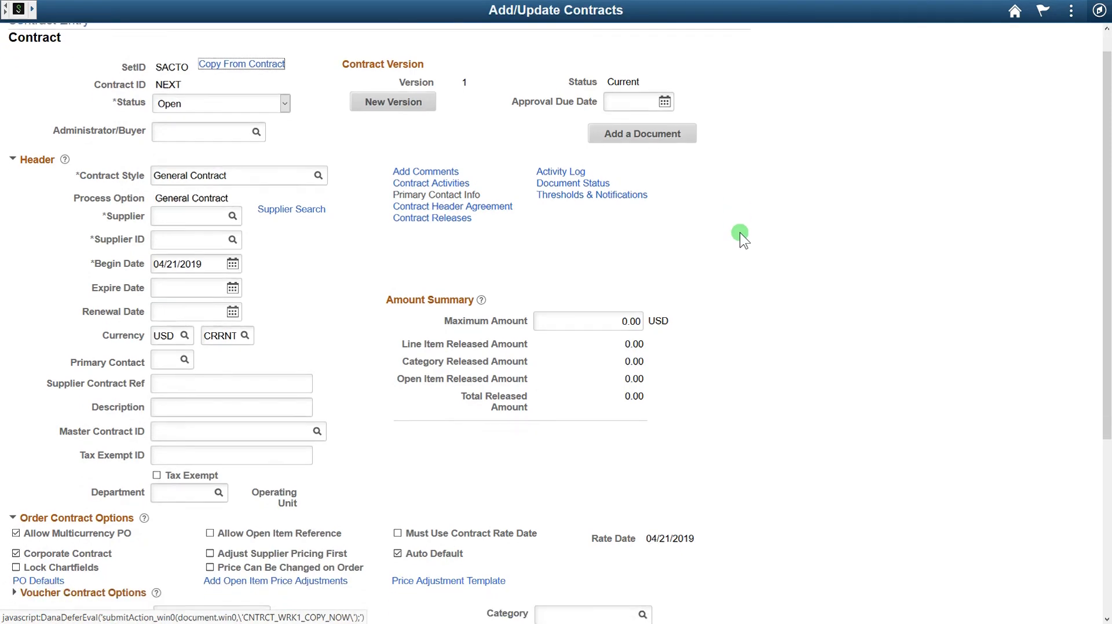
pyautogui.scroll(5, 741, 237)
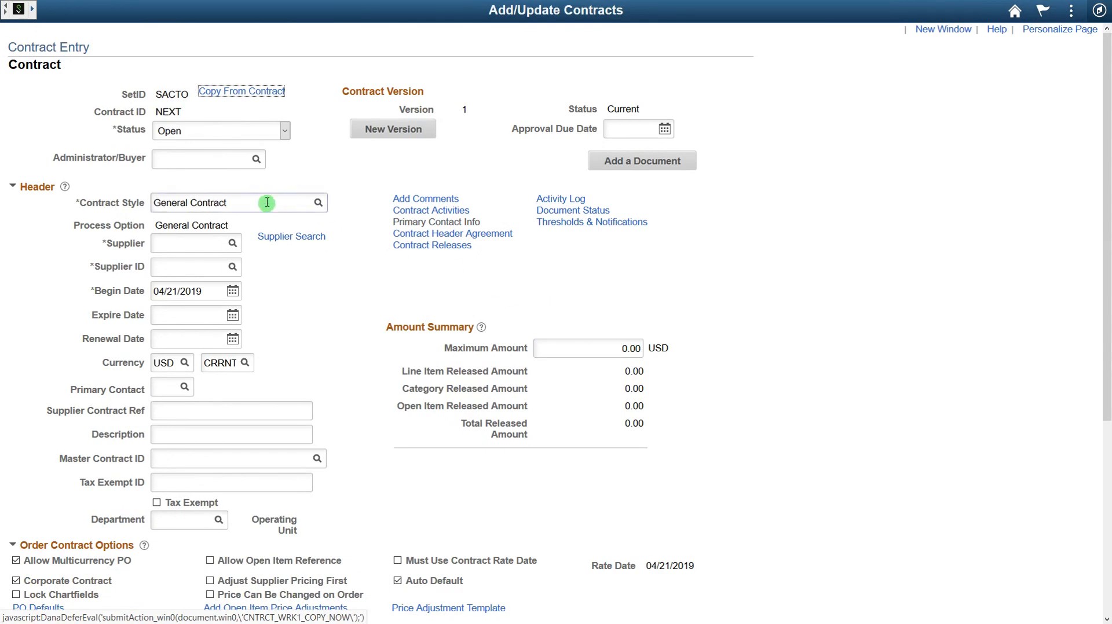
pyautogui.click(239, 162)
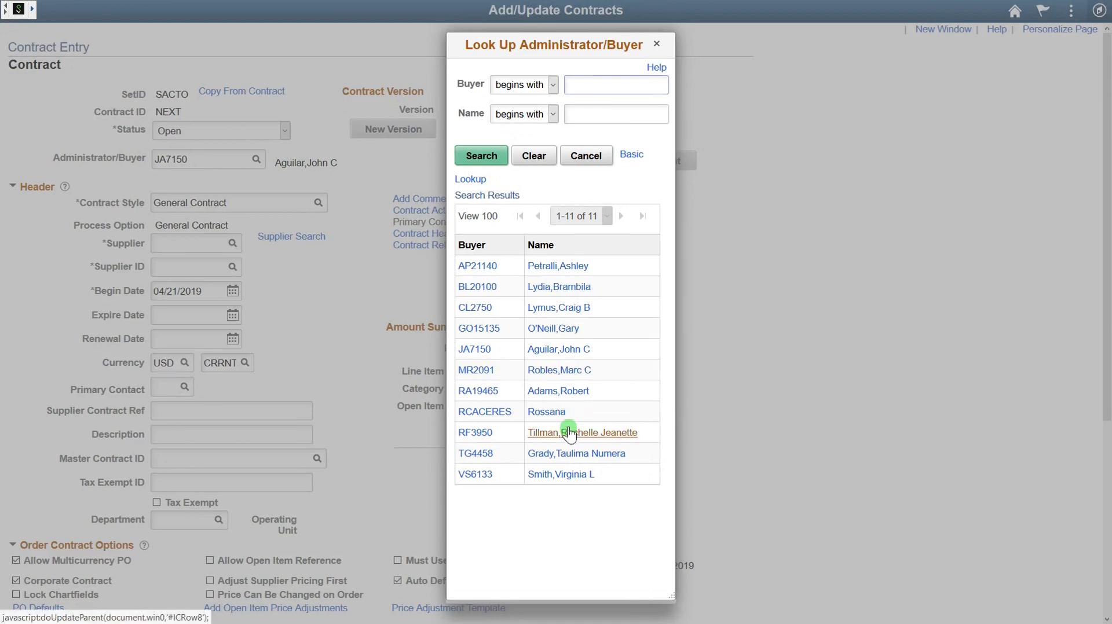
pyautogui.click(559, 350)
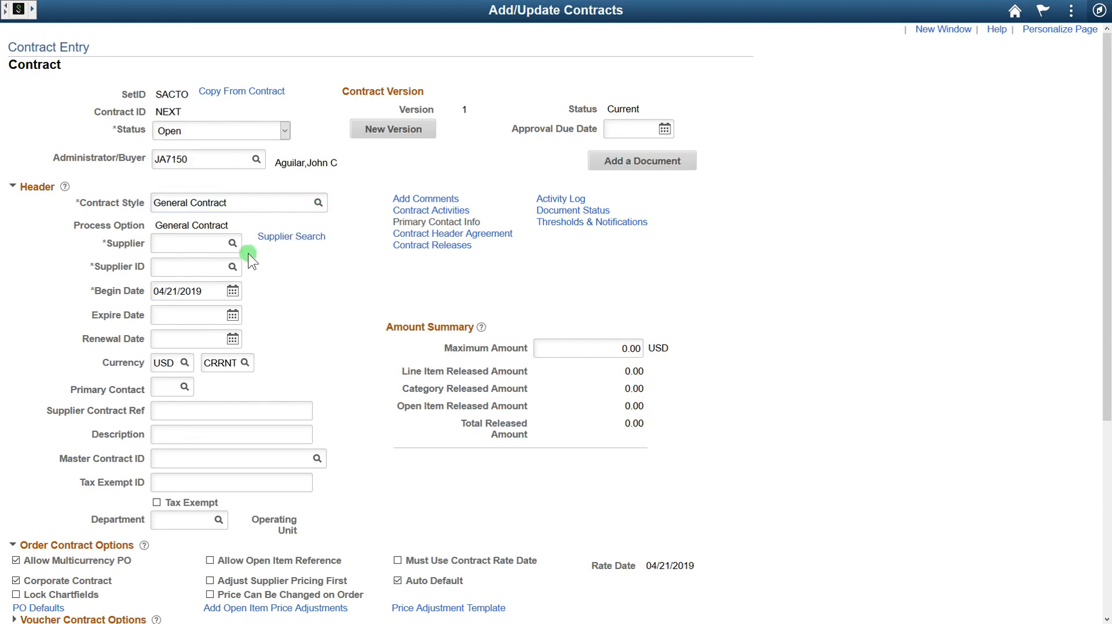
pyautogui.click(233, 244)
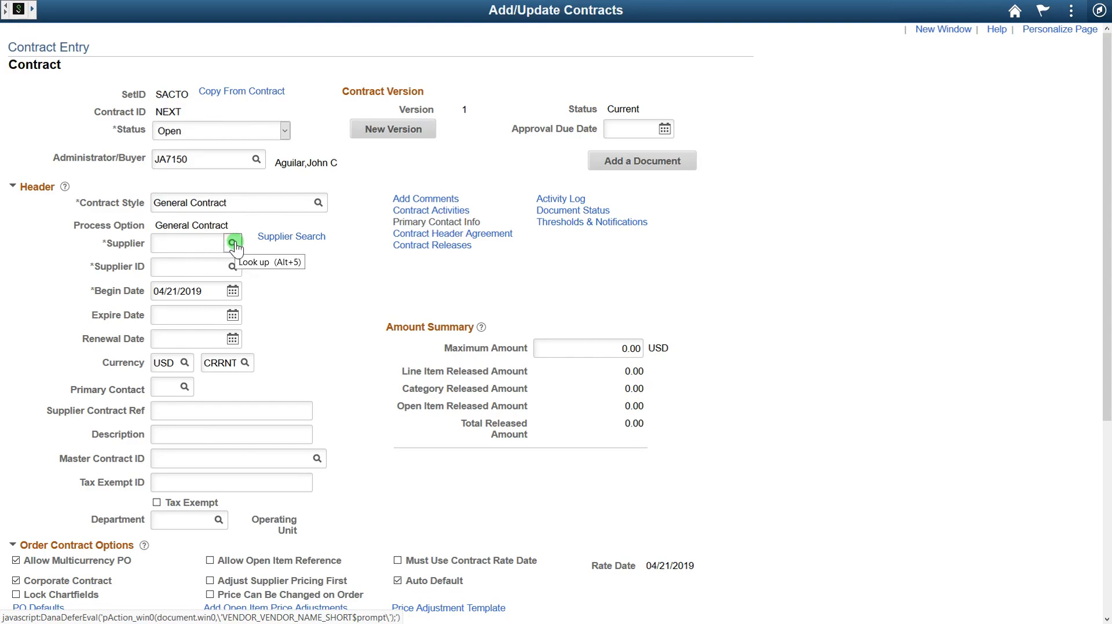
pyautogui.click(233, 244)
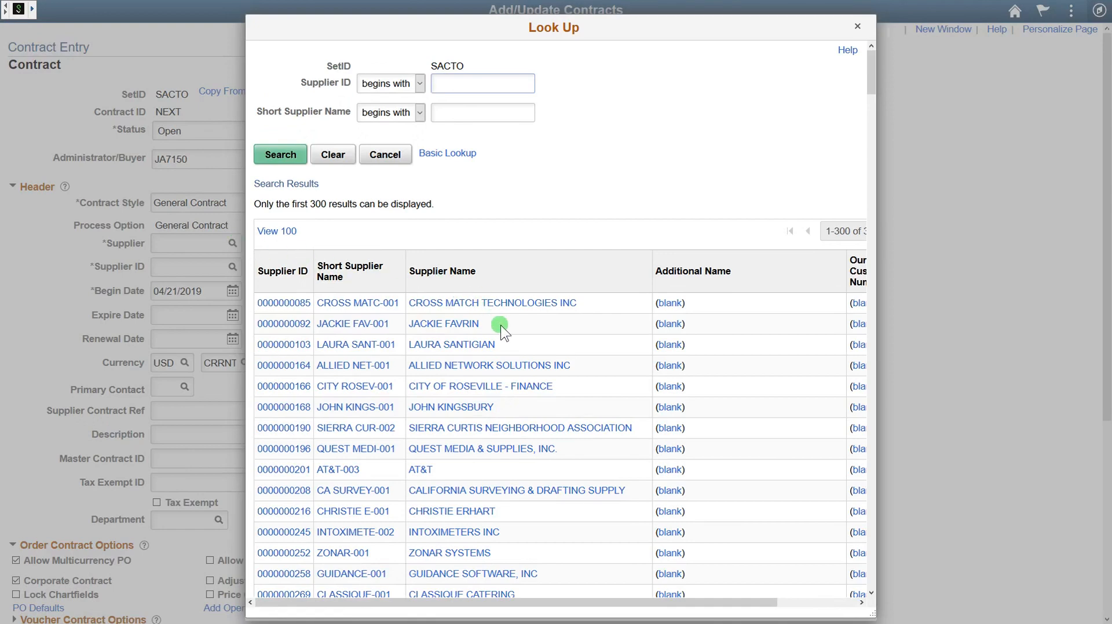
pyautogui.scroll(-3, 509, 324)
pyautogui.scroll(3, 519, 345)
pyautogui.click(445, 113)
pyautogui.write('iron')
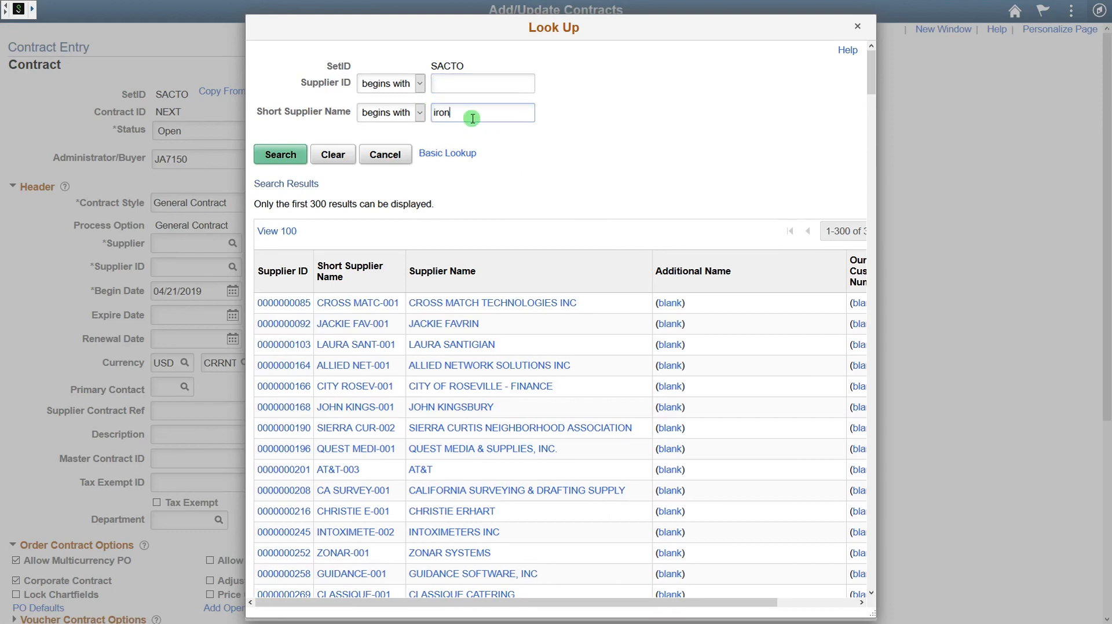
pyautogui.press('Return')
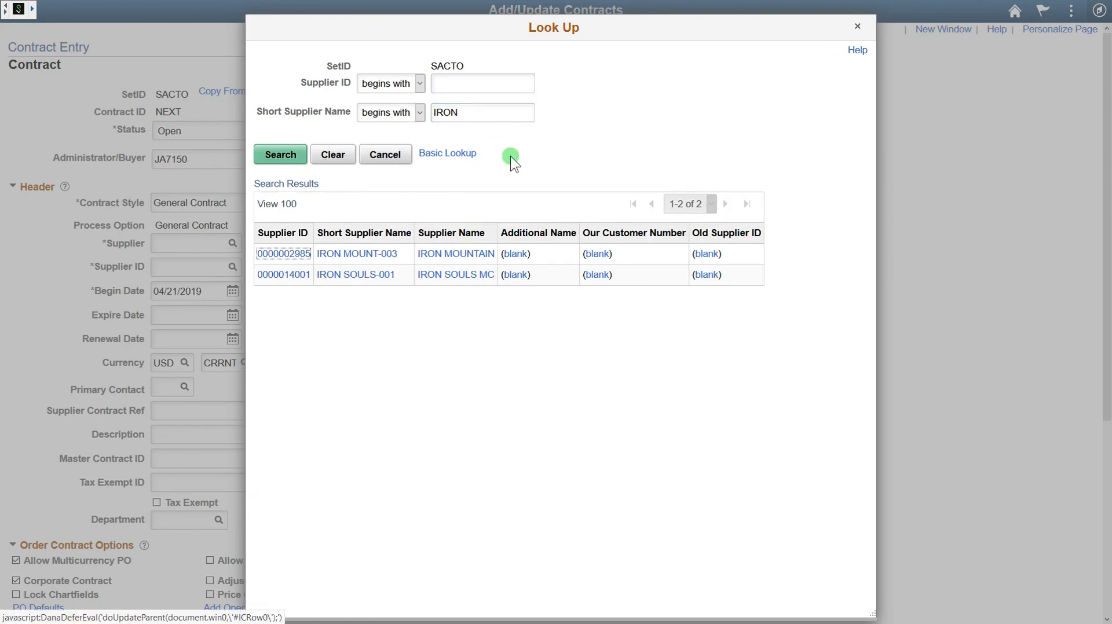
pyautogui.click(474, 255)
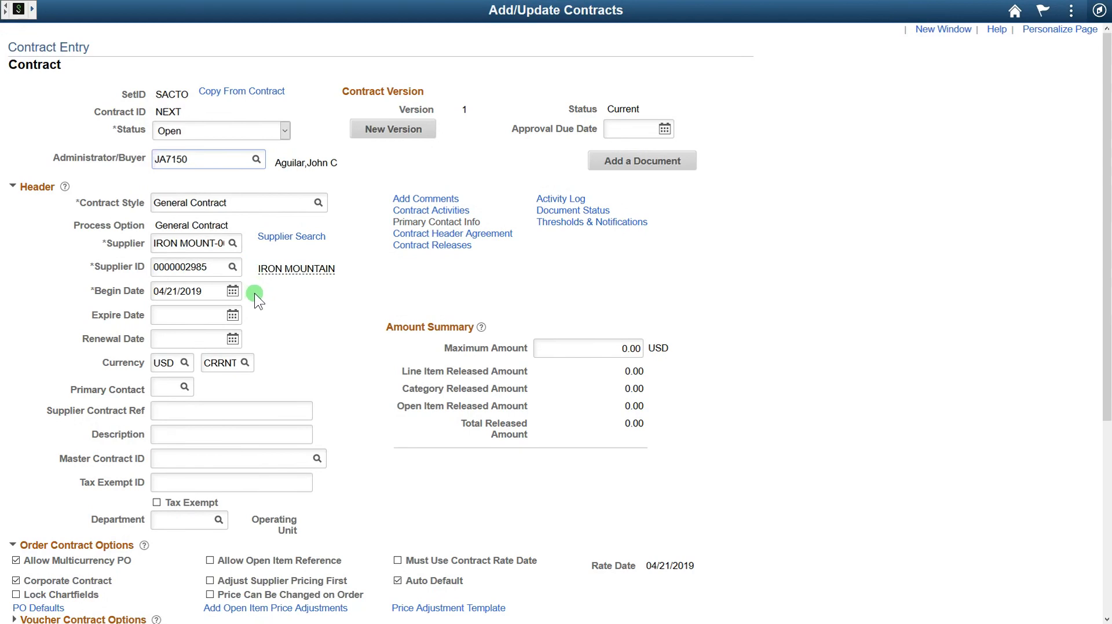
pyautogui.click(207, 293)
# Step: Set Begin Date to 04/30/2019 and Expire Date to 04/30/2022
pyautogui.click(232, 292)
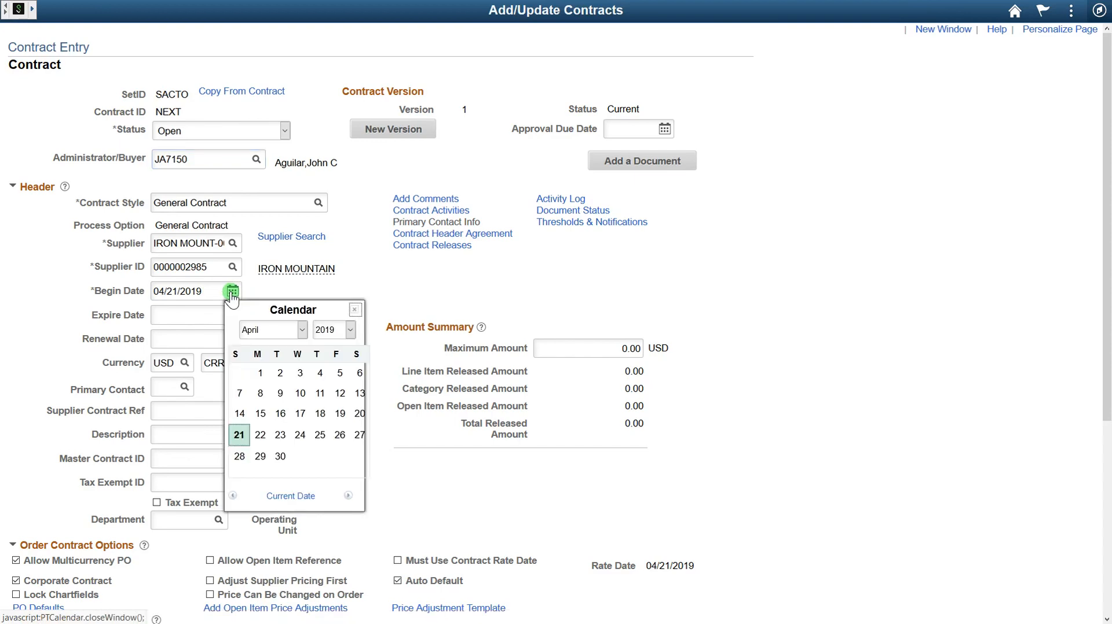
pyautogui.click(280, 456)
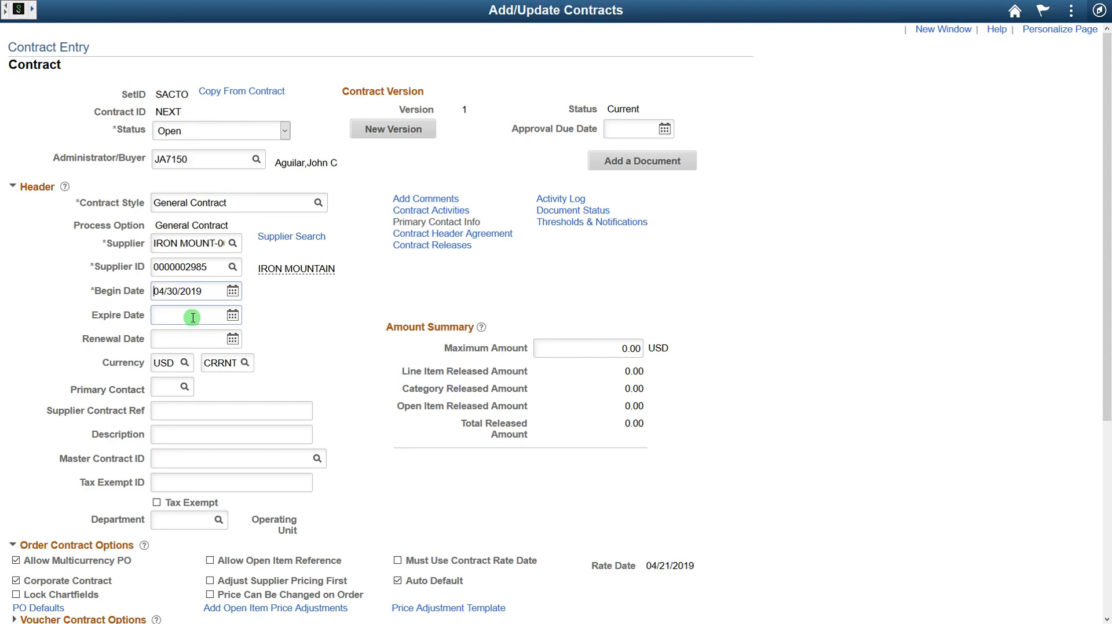
pyautogui.click(214, 343)
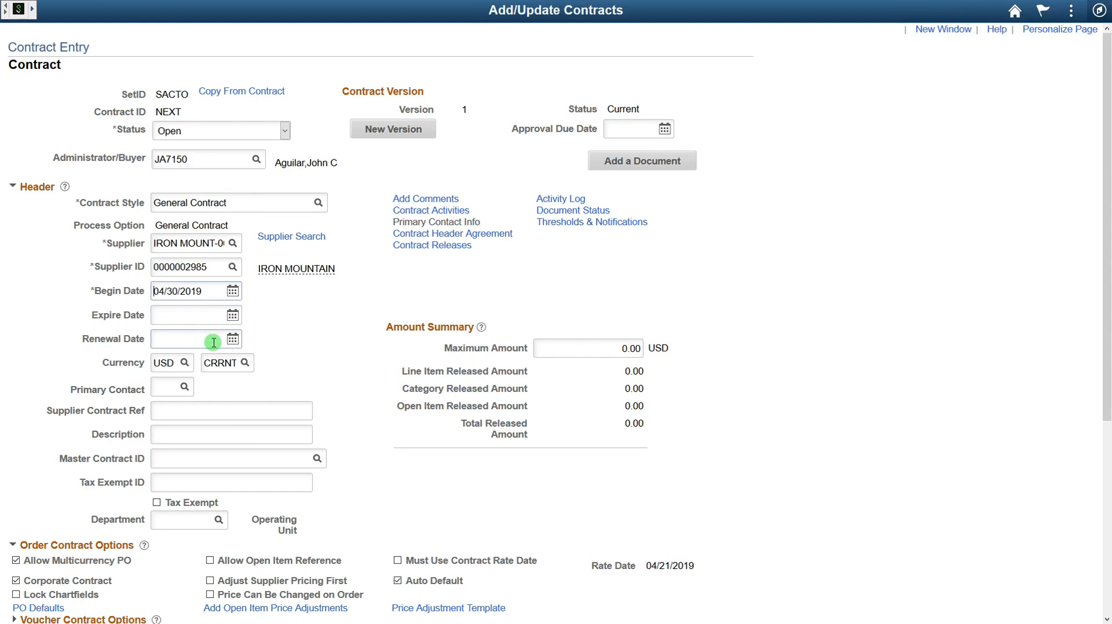
pyautogui.click(207, 314)
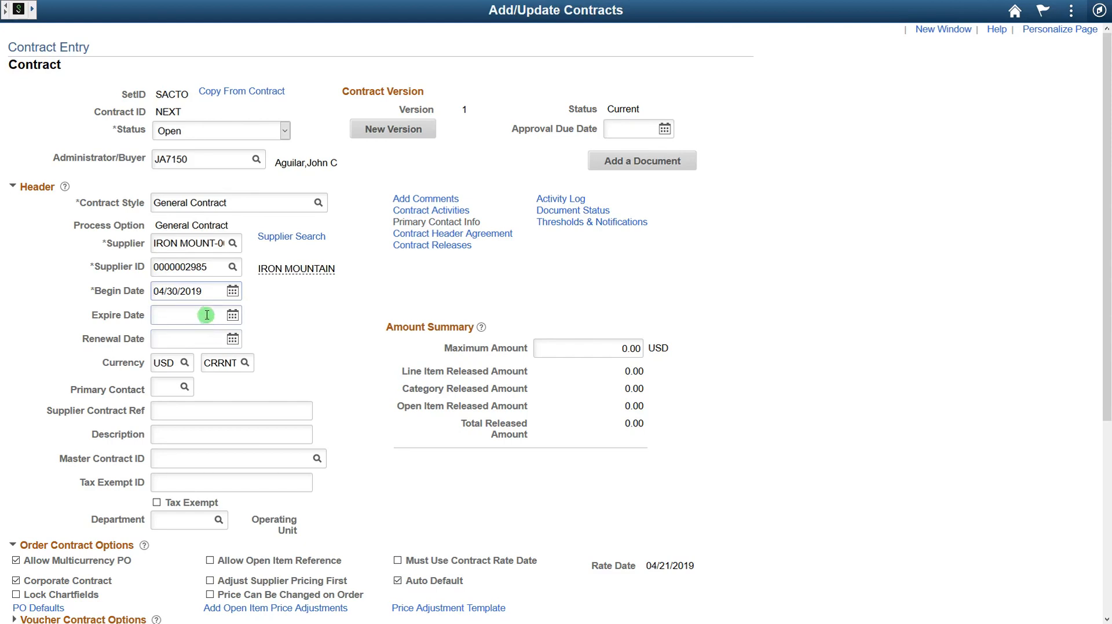
pyautogui.moveTo(210, 292); pyautogui.dragTo(149, 297)
pyautogui.hotkey('ctrl', 'c')
pyautogui.click(197, 319)
pyautogui.hotkey('ctrl', 'v')
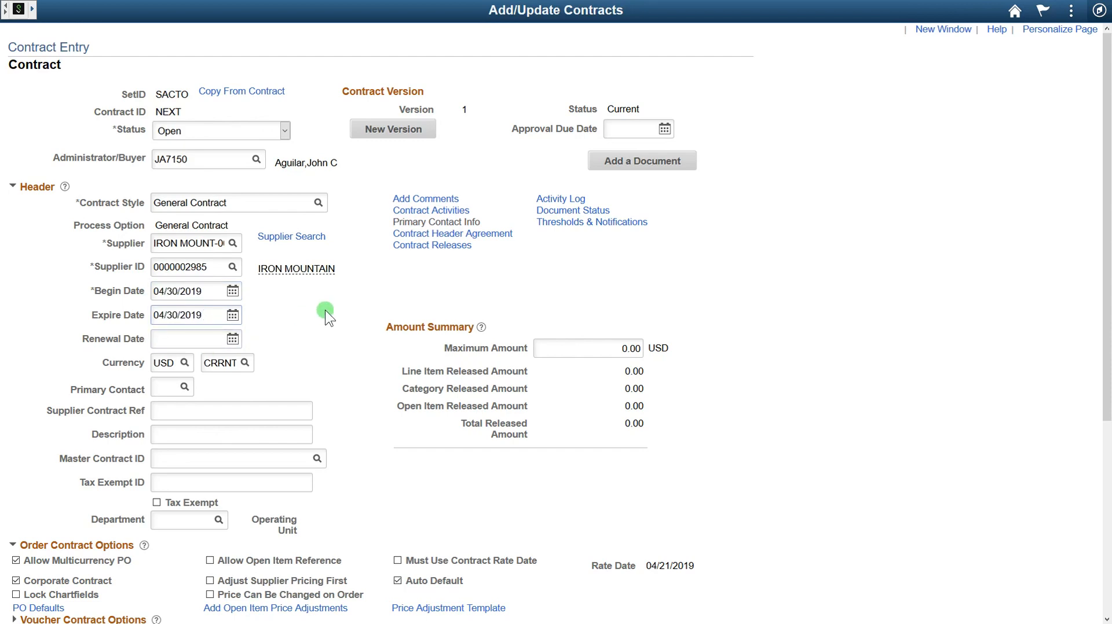
pyautogui.press('BackSpace')
pyautogui.press('BackSpace')
pyautogui.write('22')
pyautogui.press('Tab')
# Step: Set Renewal Date to 04/30/2020 by copying the begin date and editing the year
pyautogui.click(211, 292)
pyautogui.moveTo(212, 293); pyautogui.dragTo(148, 292)
pyautogui.hotkey('ctrl', 'c')
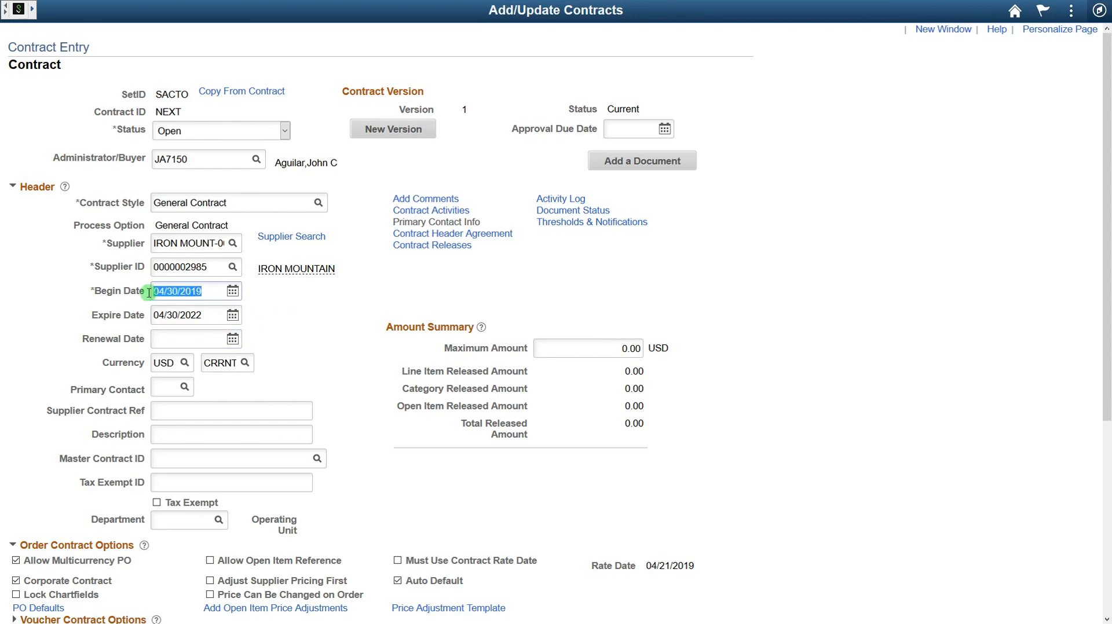
pyautogui.click(217, 339)
pyautogui.hotkey('ctrl', 'v')
pyautogui.press('BackSpace')
pyautogui.press('BackSpace')
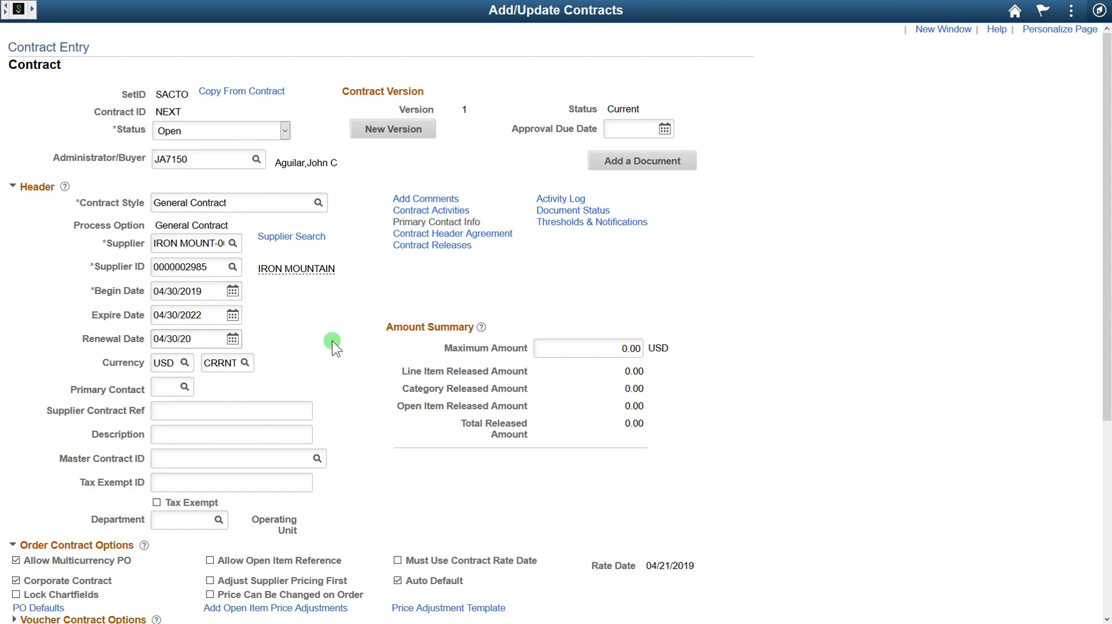
pyautogui.write('20')
pyautogui.press('Tab')
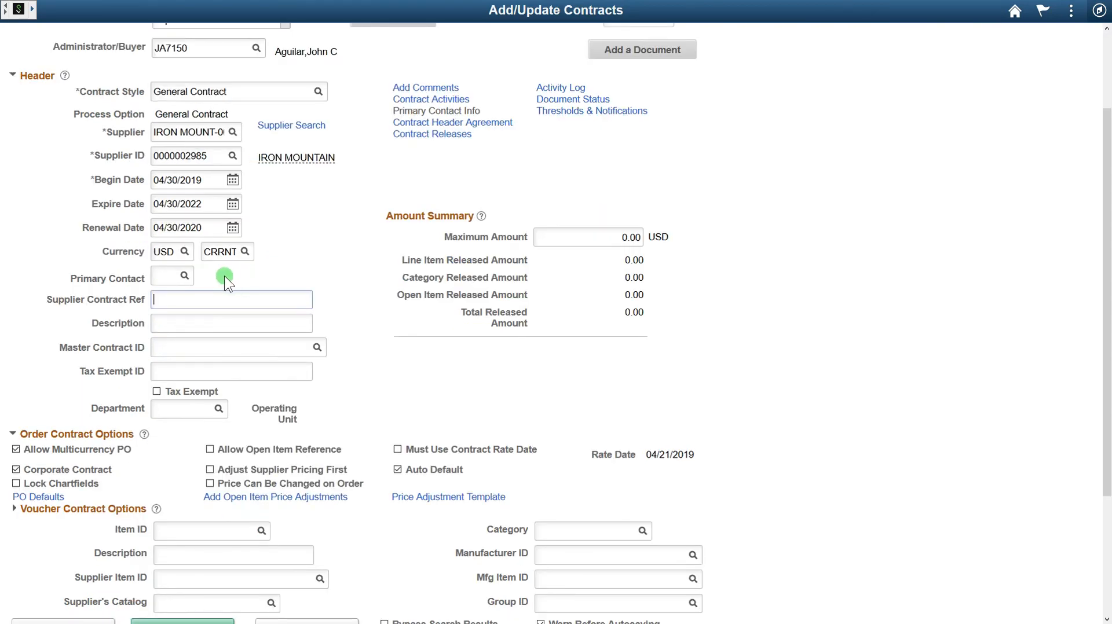
# Step: Choose the supplier's contact 1 as the primary contact
pyautogui.click(184, 277)
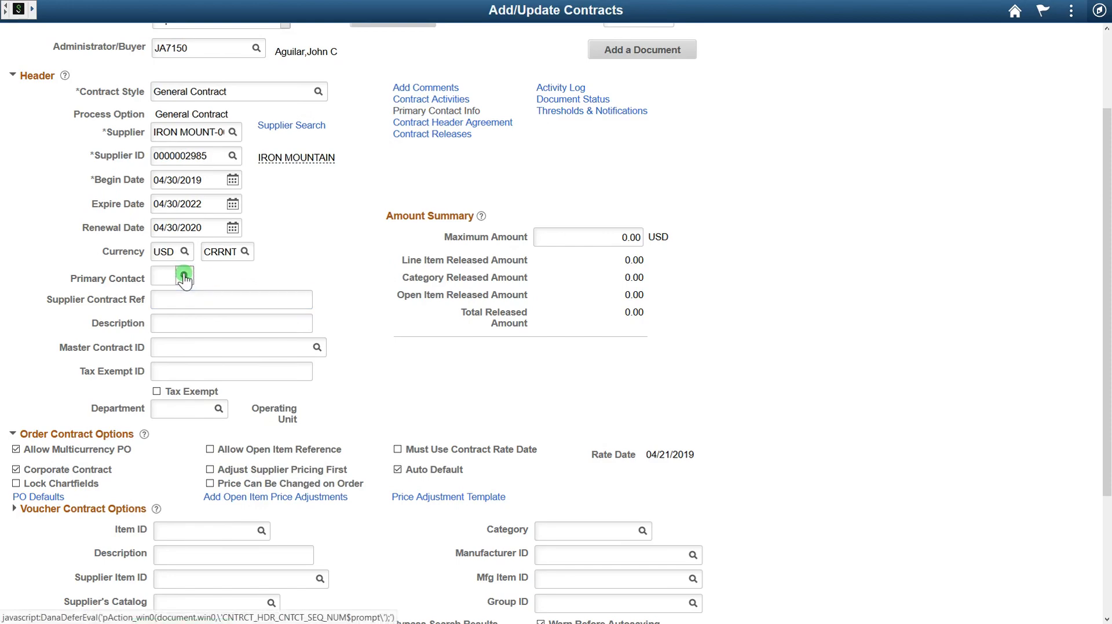
pyautogui.click(184, 278)
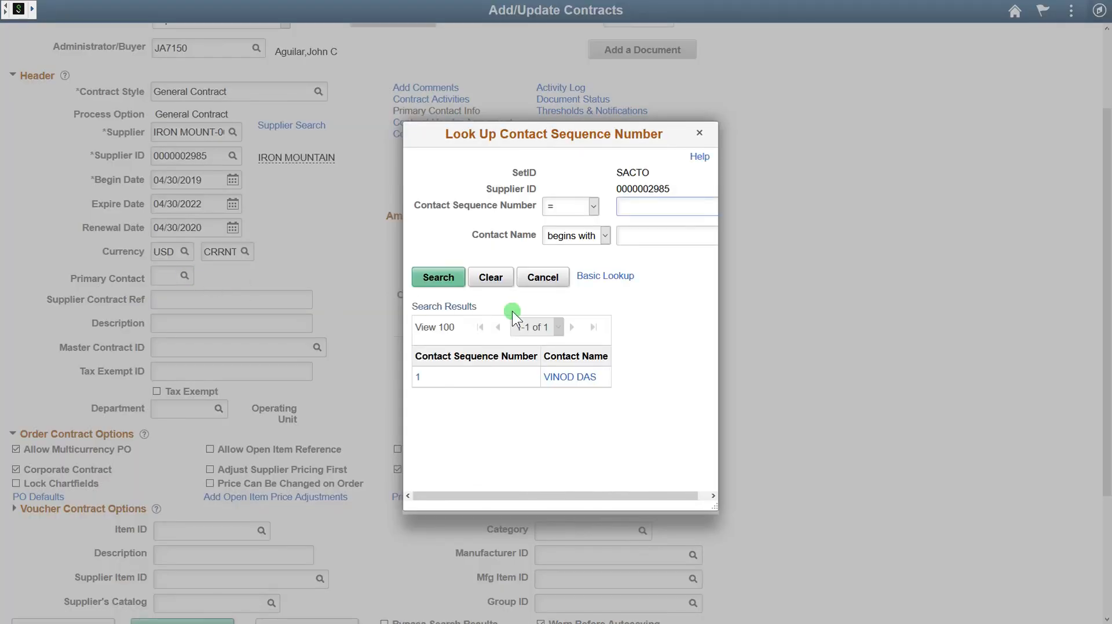
pyautogui.click(588, 377)
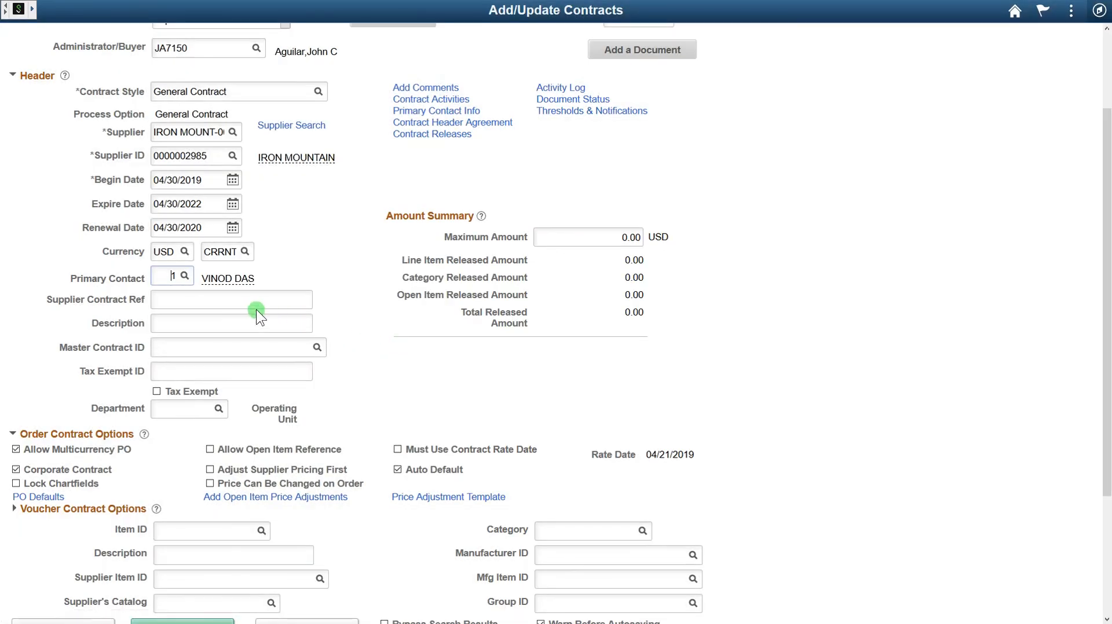
# Step: Enter the contact's name and phone as the supplier contract reference, and description 'Shredding Services'
pyautogui.click(255, 301)
pyautogui.write('Joe CEO - 916-555-1212')
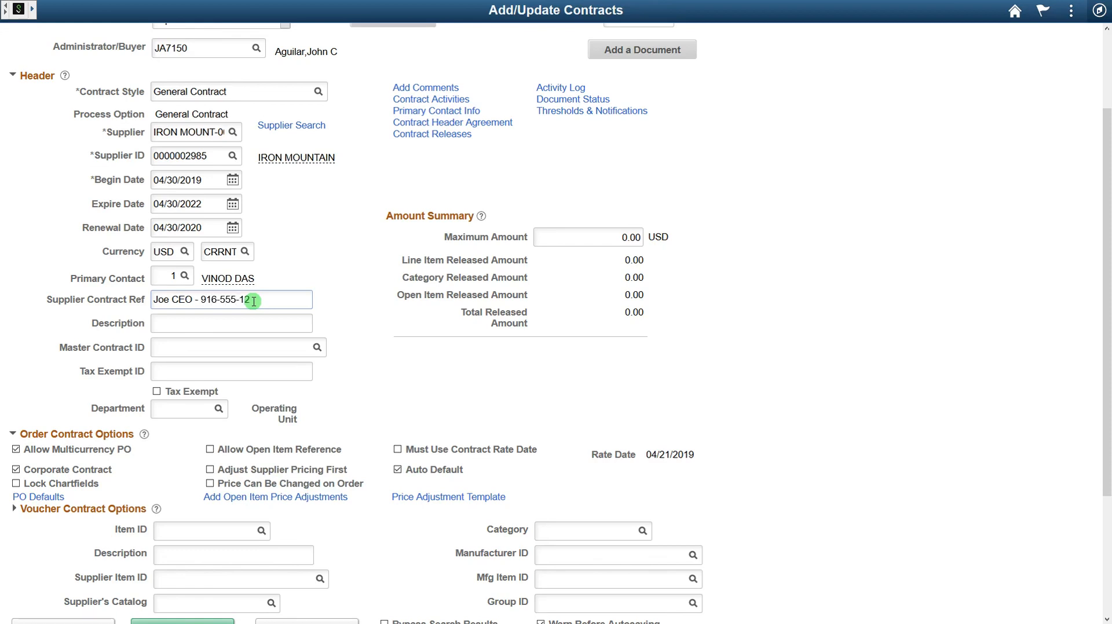
pyautogui.press('Tab')
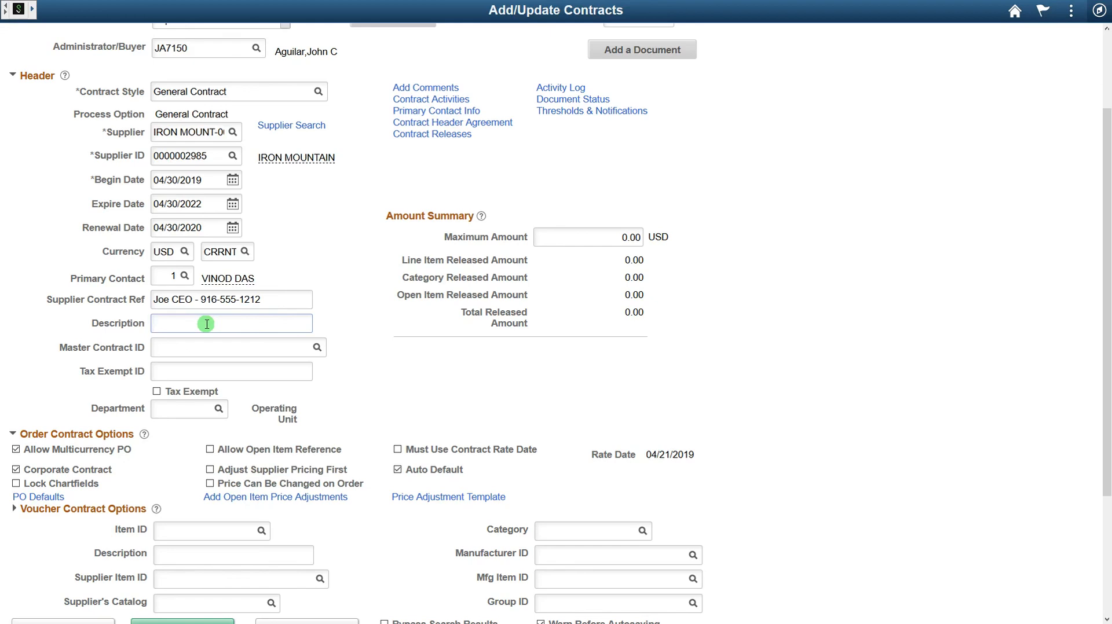
pyautogui.write('Shredding Services')
pyautogui.press('Tab')
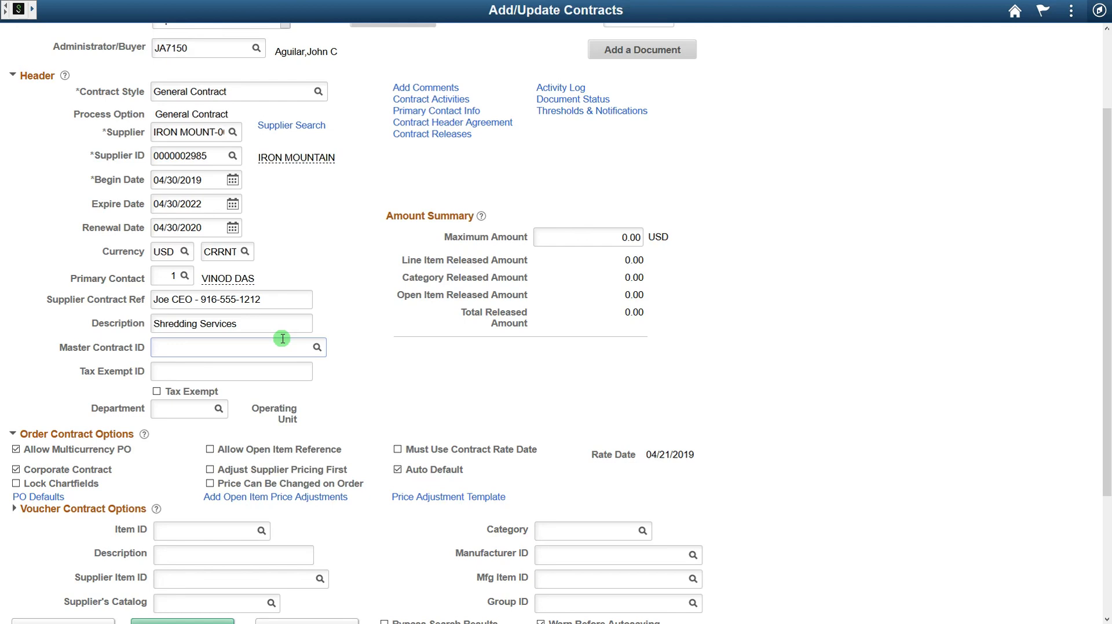
# Step: Select master contract MA00000012 (TEST MASTER 4/3/2019 JCA) from the lookup
pyautogui.click(317, 348)
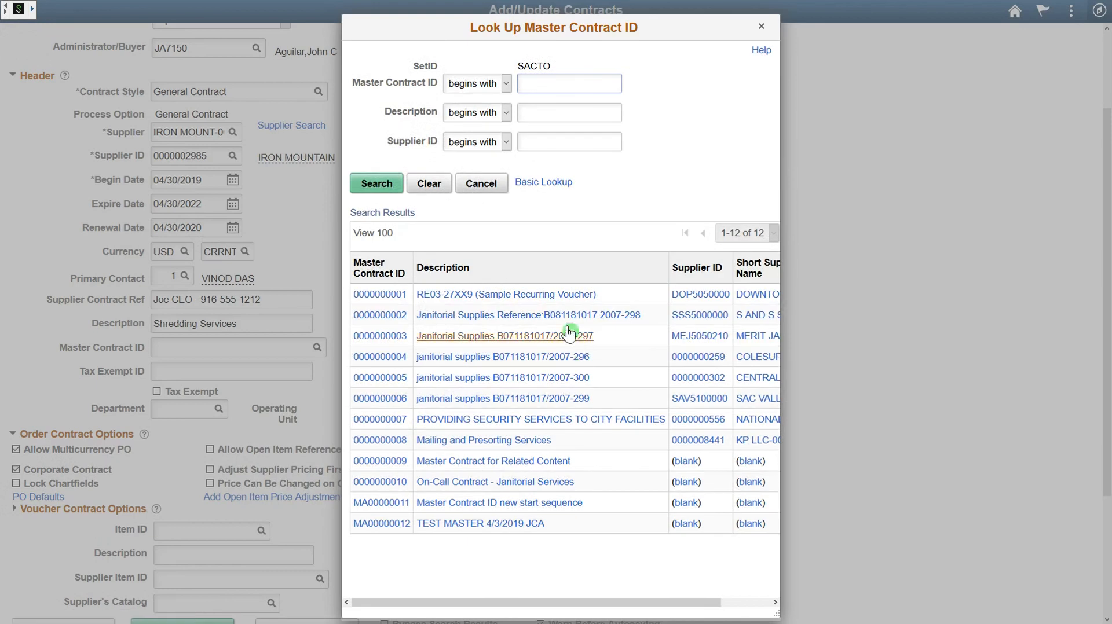
pyautogui.click(478, 524)
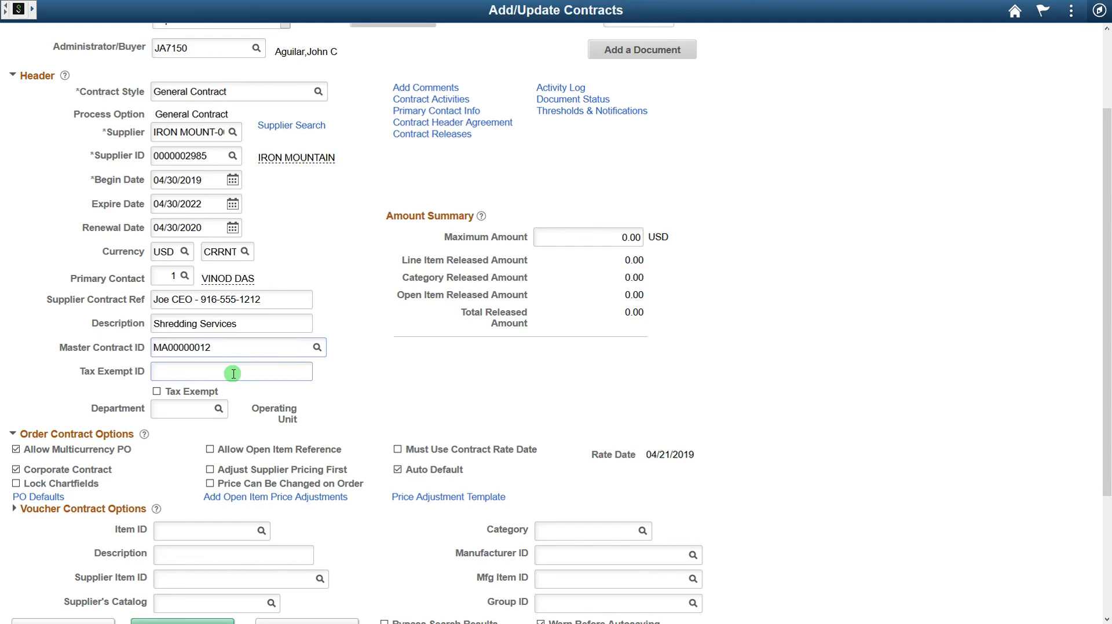
pyautogui.click(174, 409)
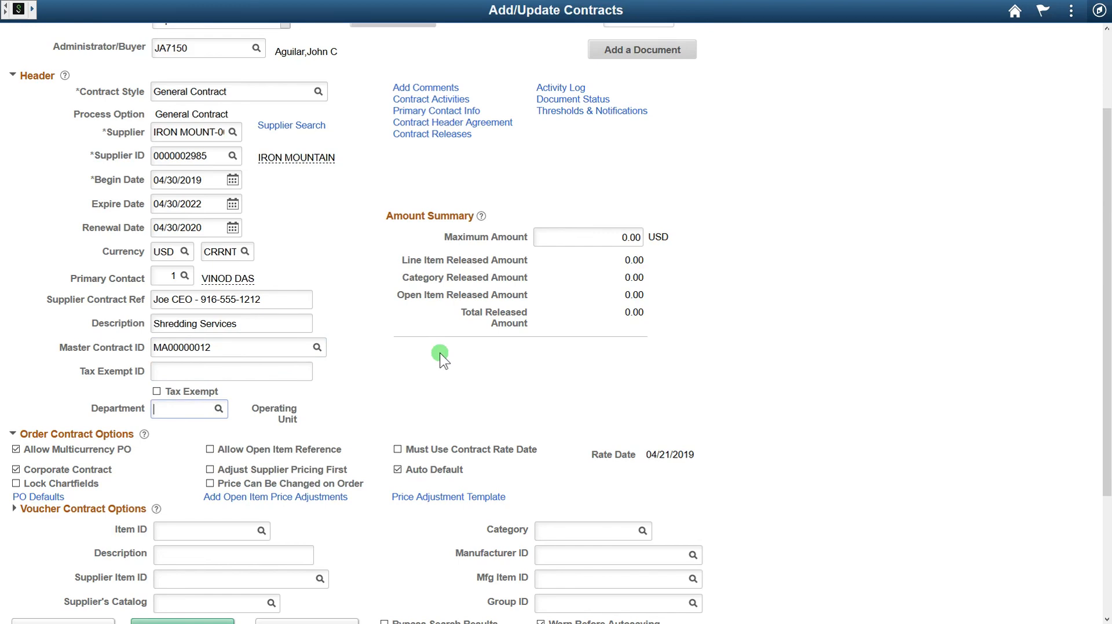
# Step: Enter department 06001511, then list departments beginning with 06001 to verify it
pyautogui.write('06001511')
pyautogui.press('Tab')
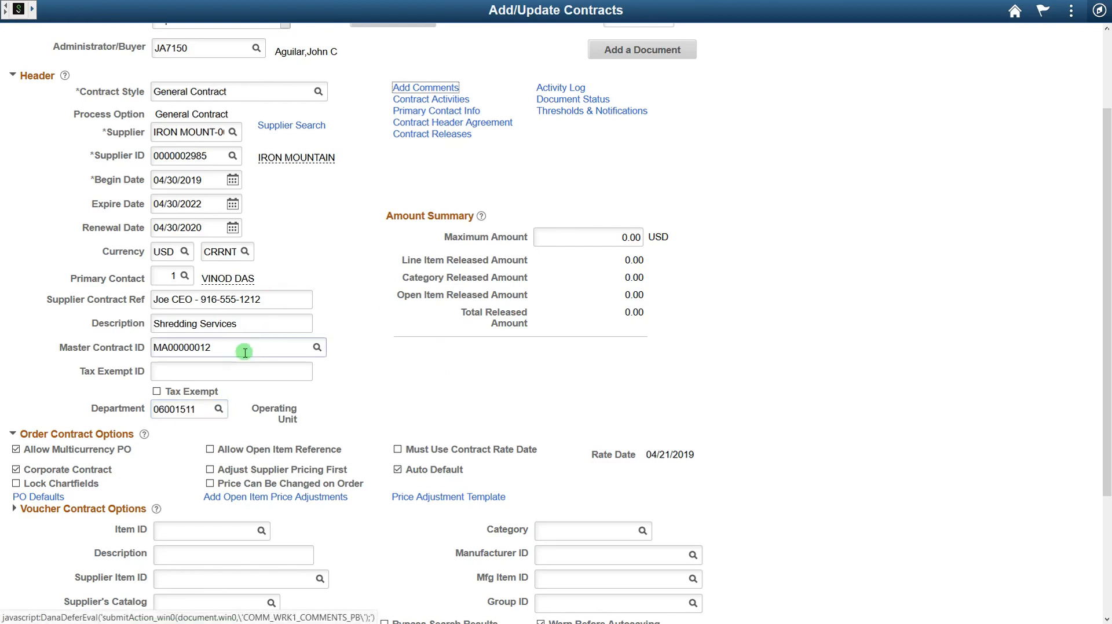
pyautogui.click(219, 409)
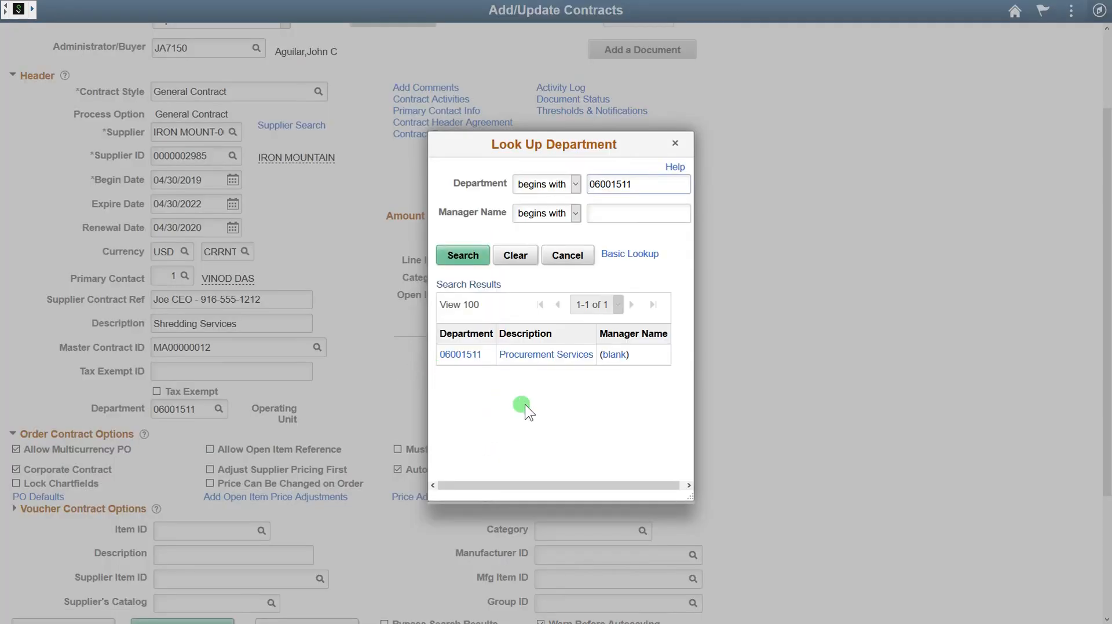
pyautogui.press('BackSpace')
pyautogui.press('BackSpace')
pyautogui.press('BackSpace')
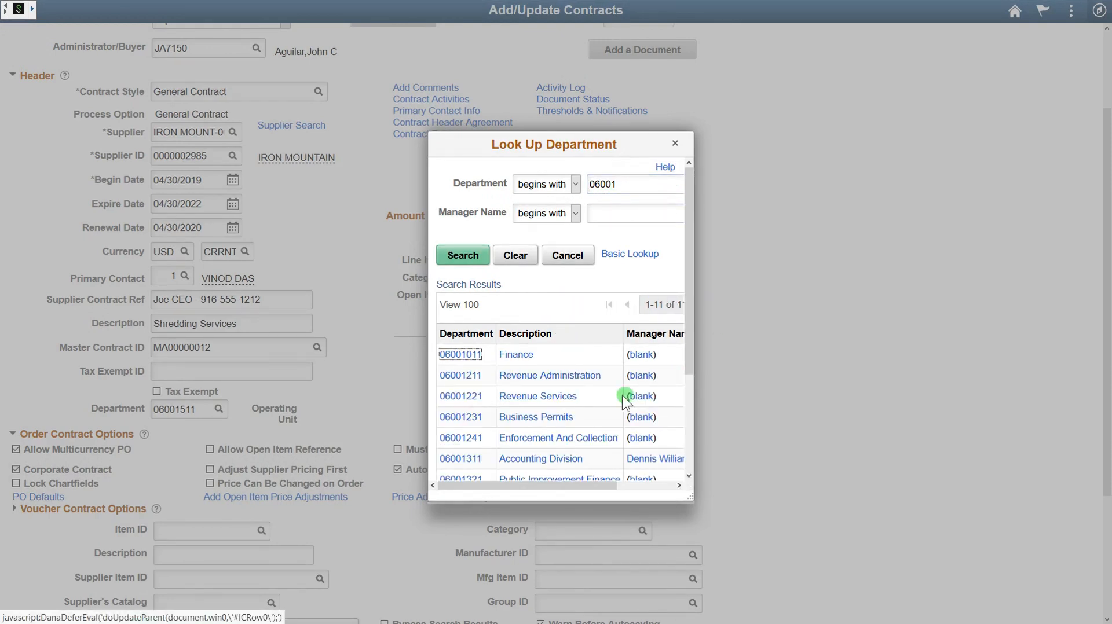
pyautogui.scroll(-2, 621, 388)
pyautogui.scroll(2, 622, 389)
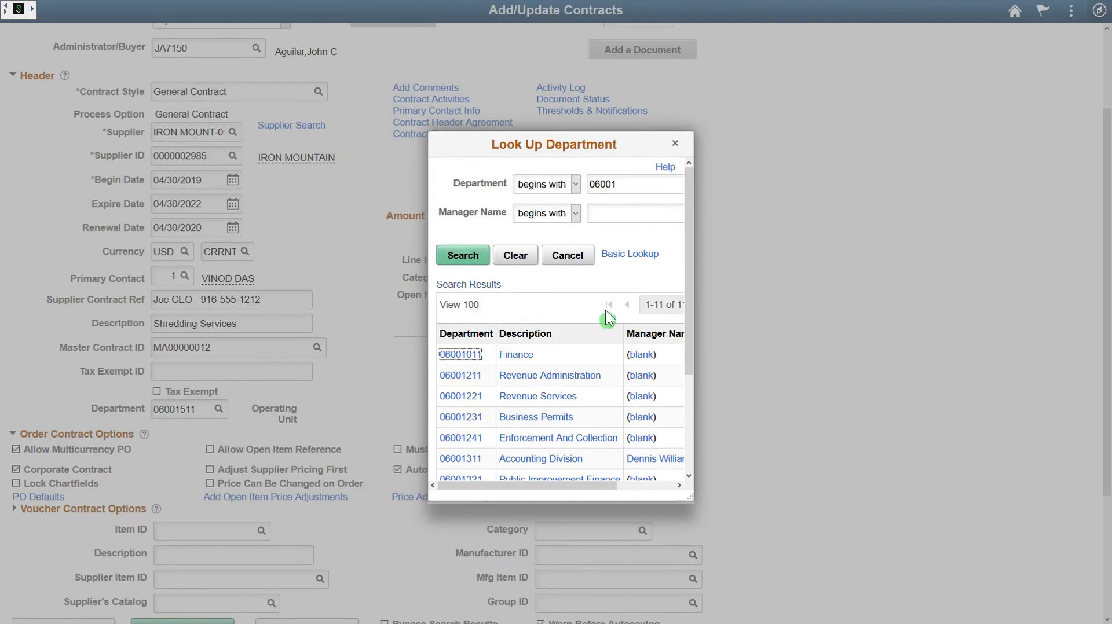
# Step: Cancel the department lookup and enter 10000 USD as the Maximum Amount
pyautogui.click(567, 256)
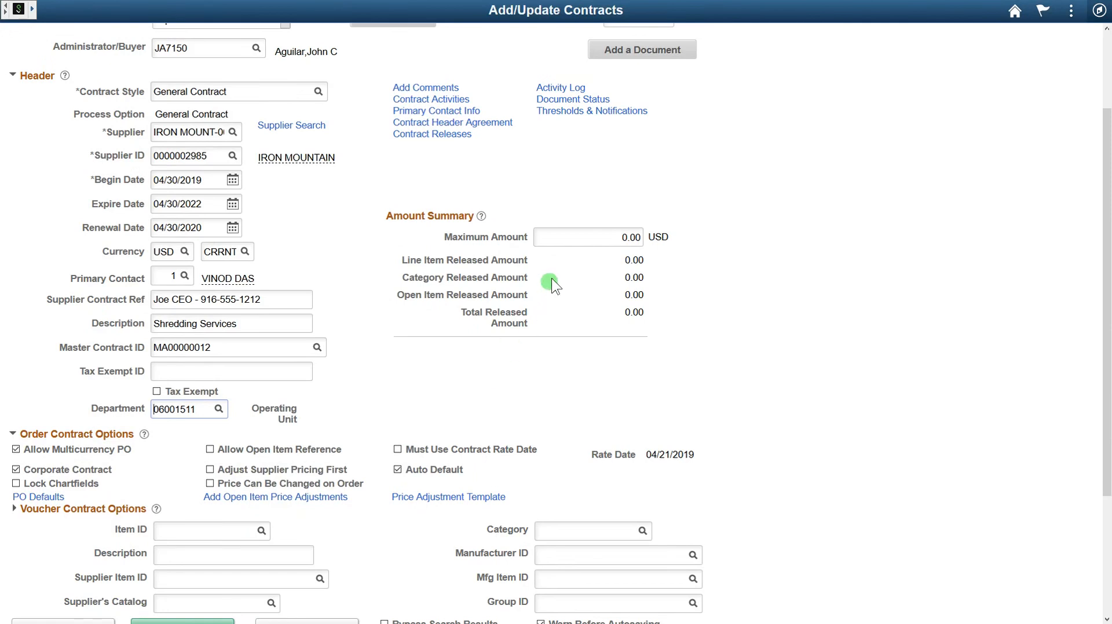
pyautogui.click(570, 238)
pyautogui.write('10000')
pyautogui.scroll(2, 709, 324)
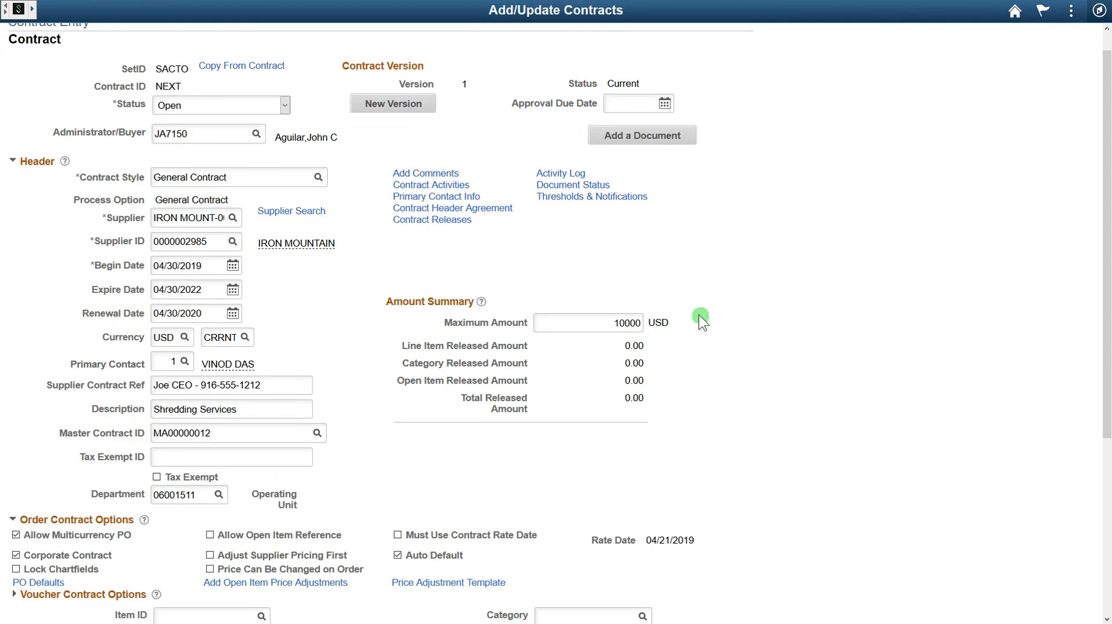
# Step: Start a header comment on contract NEXT with the text 'Insurance'
pyautogui.click(440, 174)
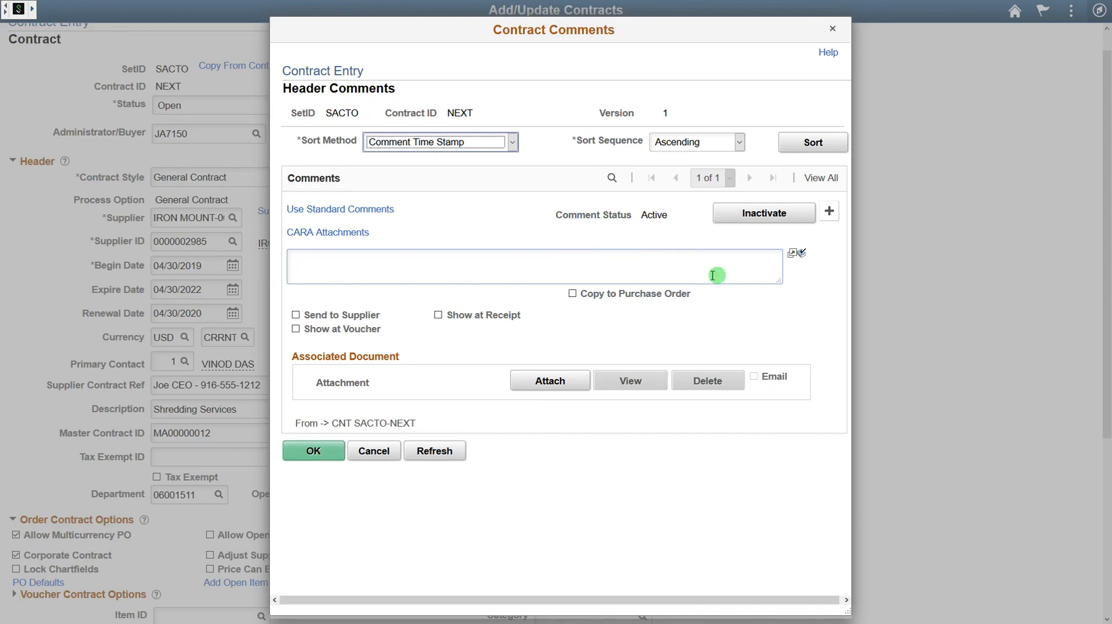
pyautogui.click(619, 266)
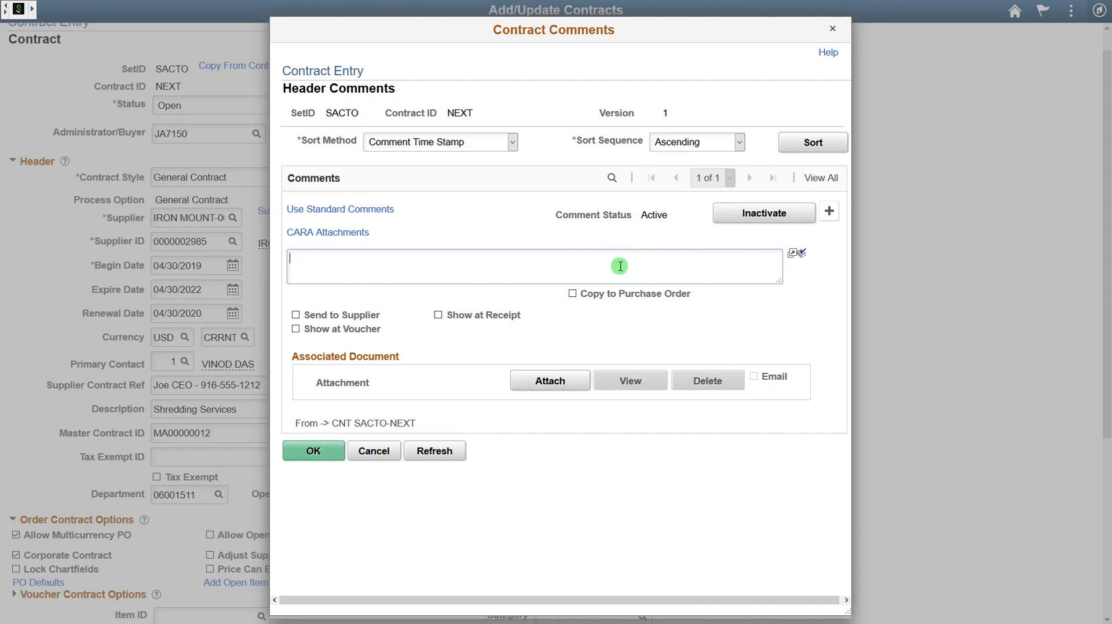
pyautogui.write('Insurance')
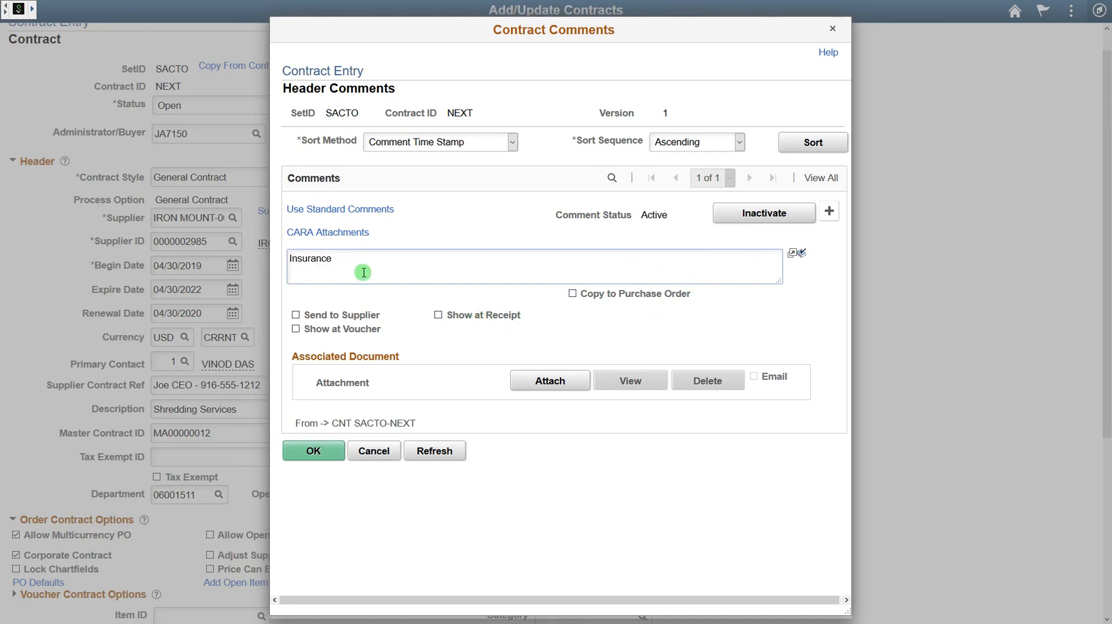
# Step: Browse to INSURANCE(ACORD).pdf and upload it to the Insurance comment
pyautogui.click(550, 383)
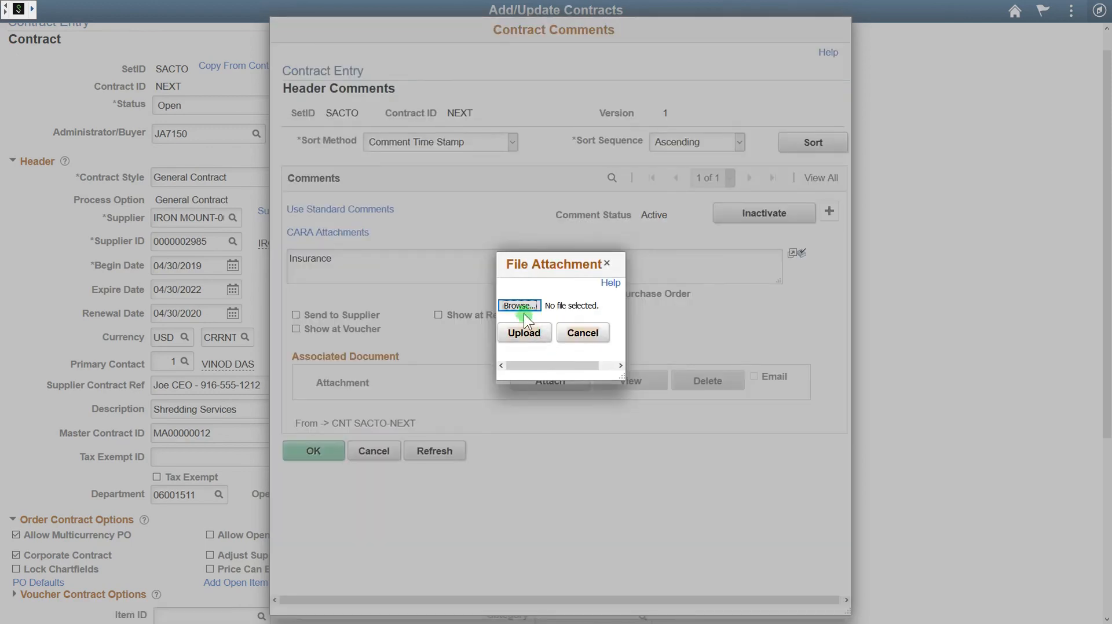
pyautogui.click(521, 305)
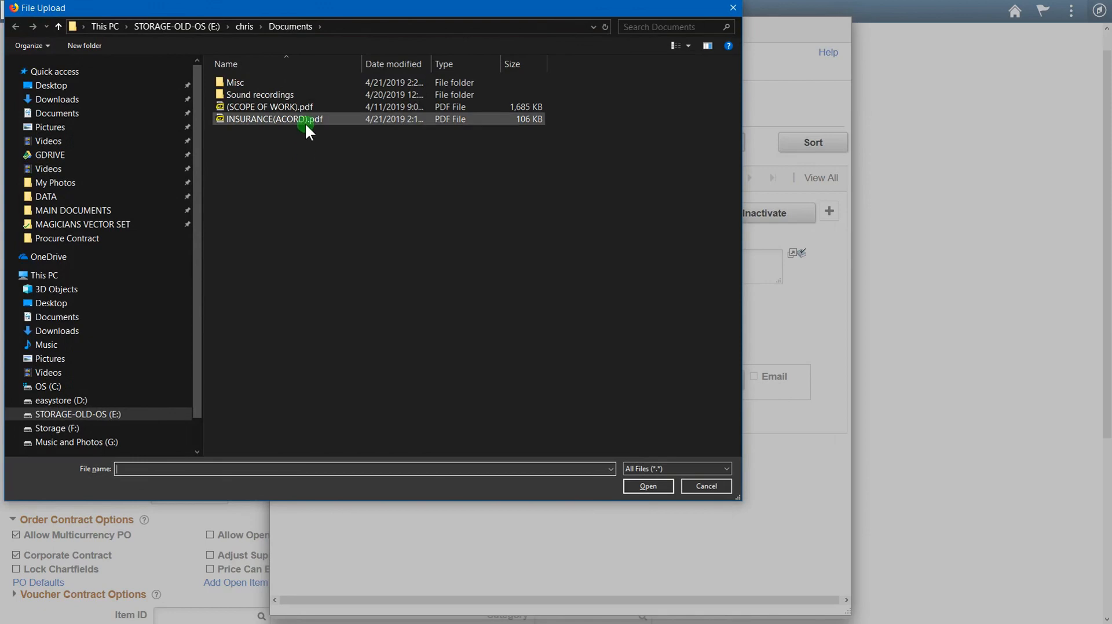
pyautogui.click(304, 119)
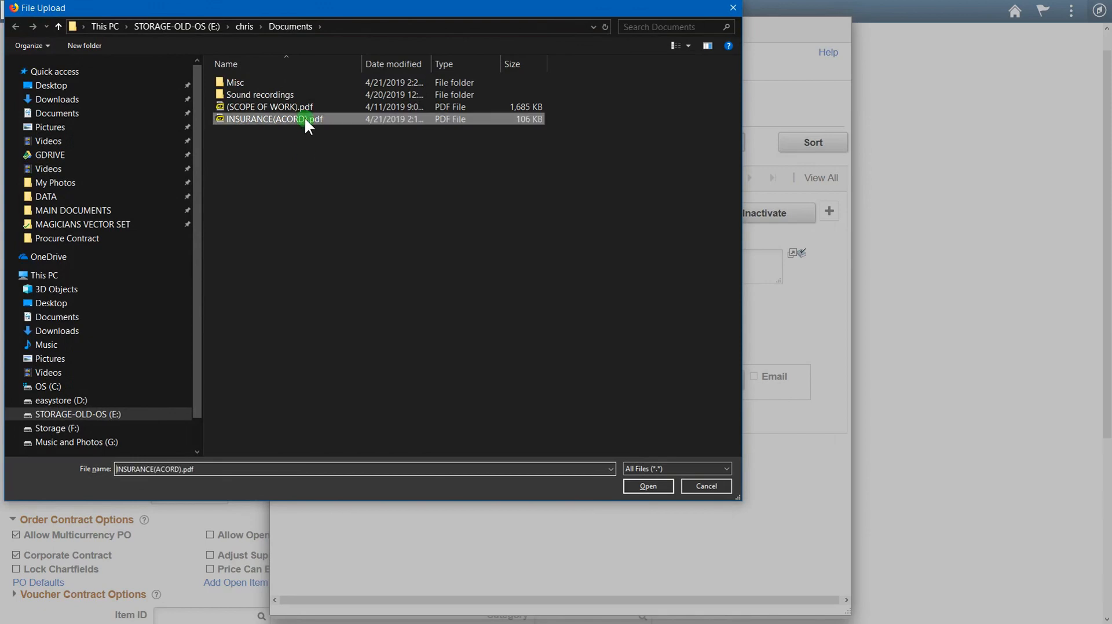
pyautogui.click(646, 485)
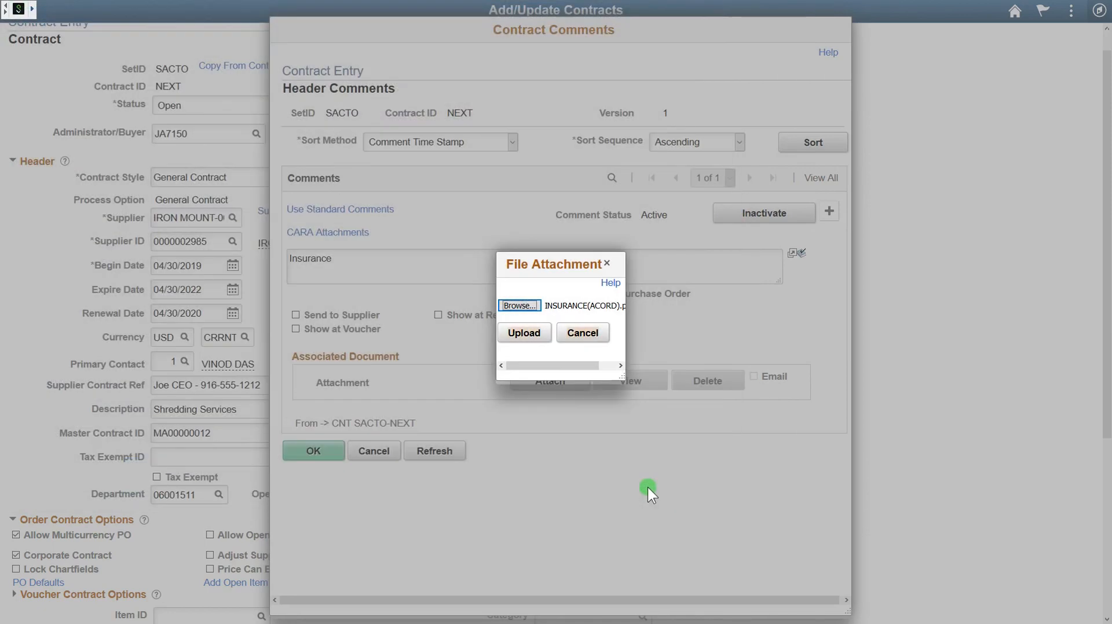
pyautogui.click(533, 335)
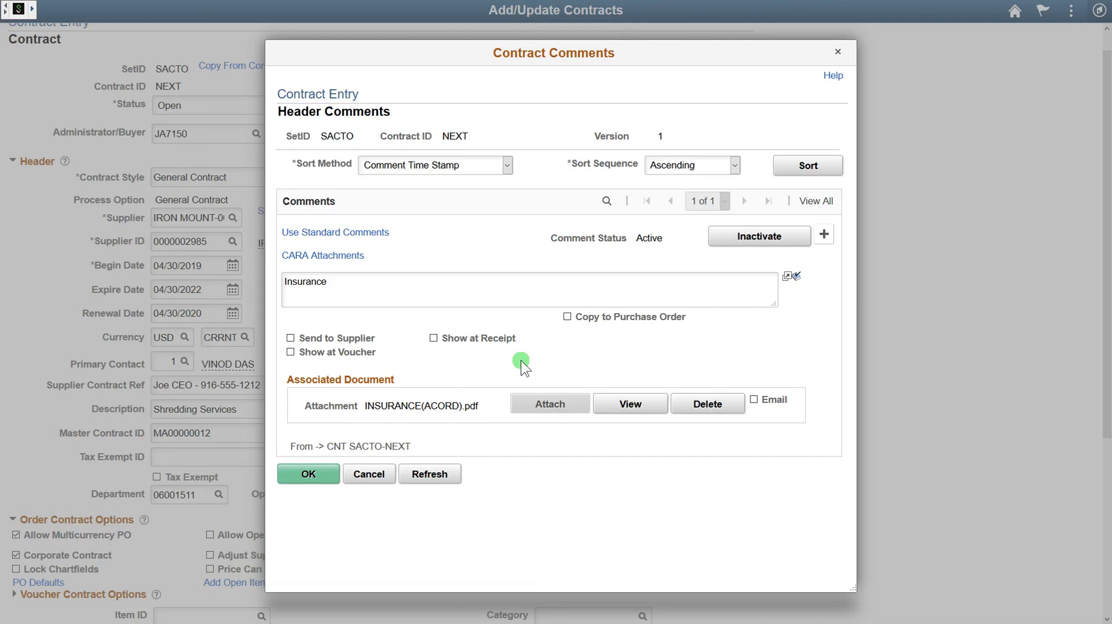
# Step: Add a second comment from standard comment type PO, ID STA (STANDARD PO)
pyautogui.click(823, 235)
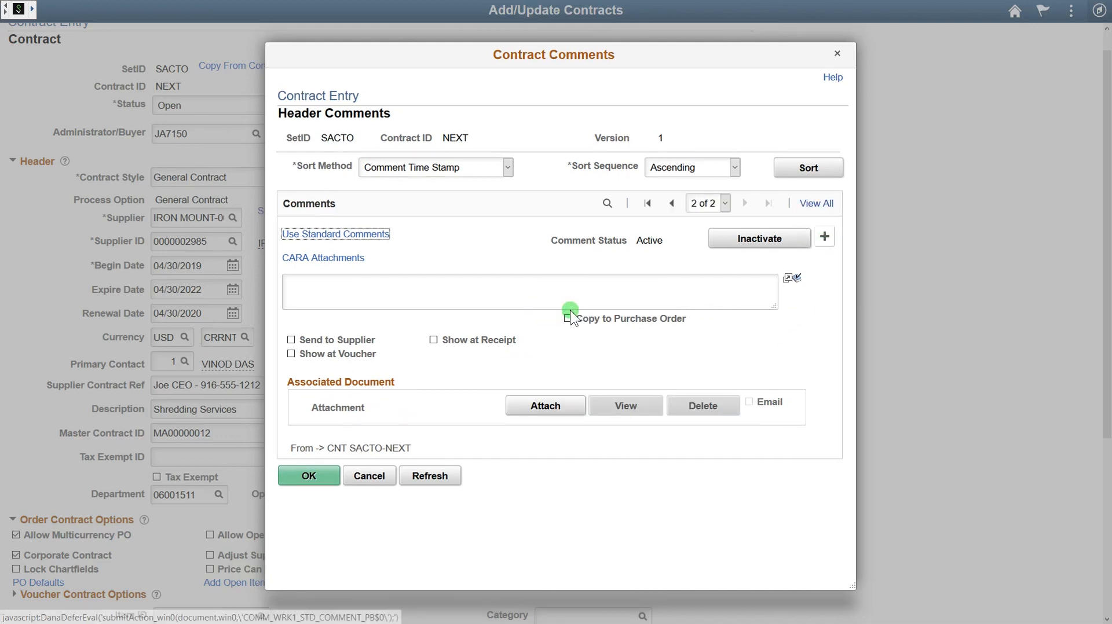
pyautogui.click(413, 292)
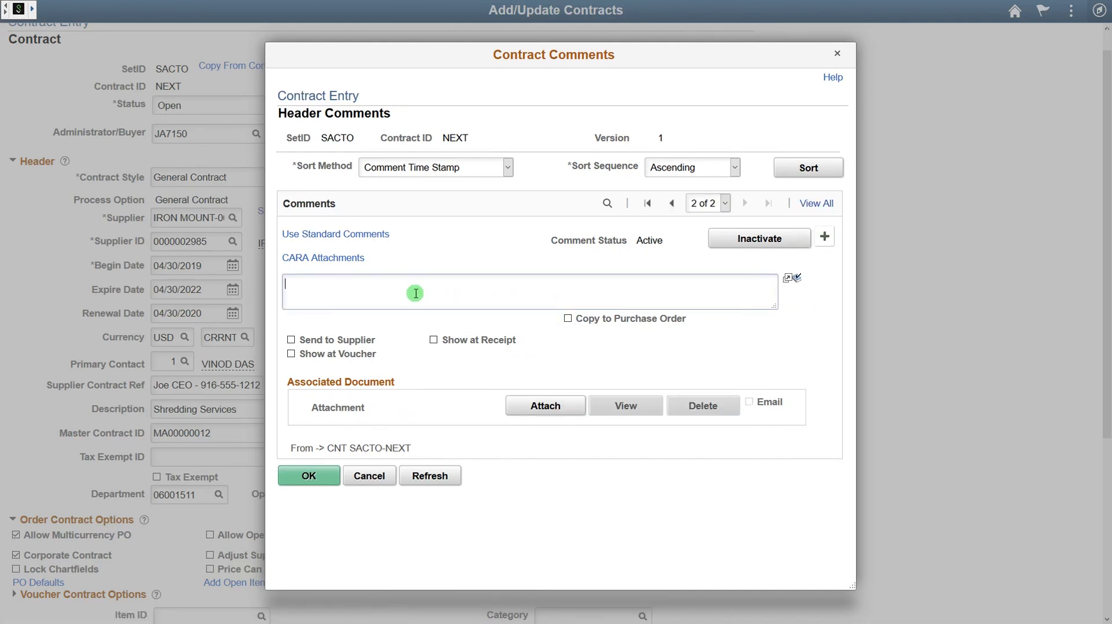
pyautogui.click(370, 235)
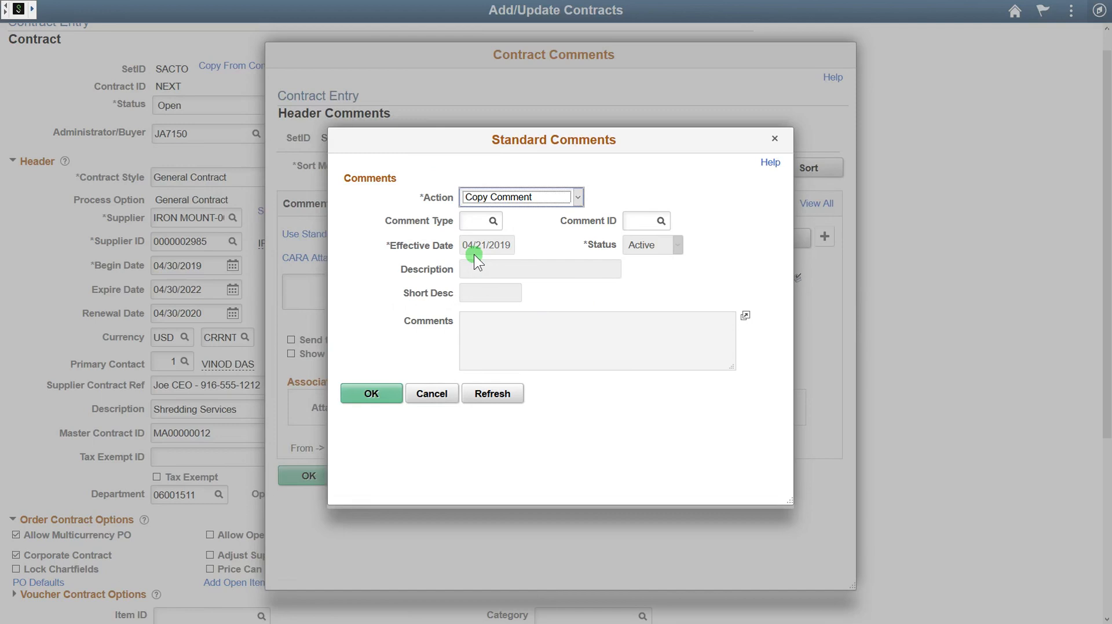
pyautogui.click(491, 223)
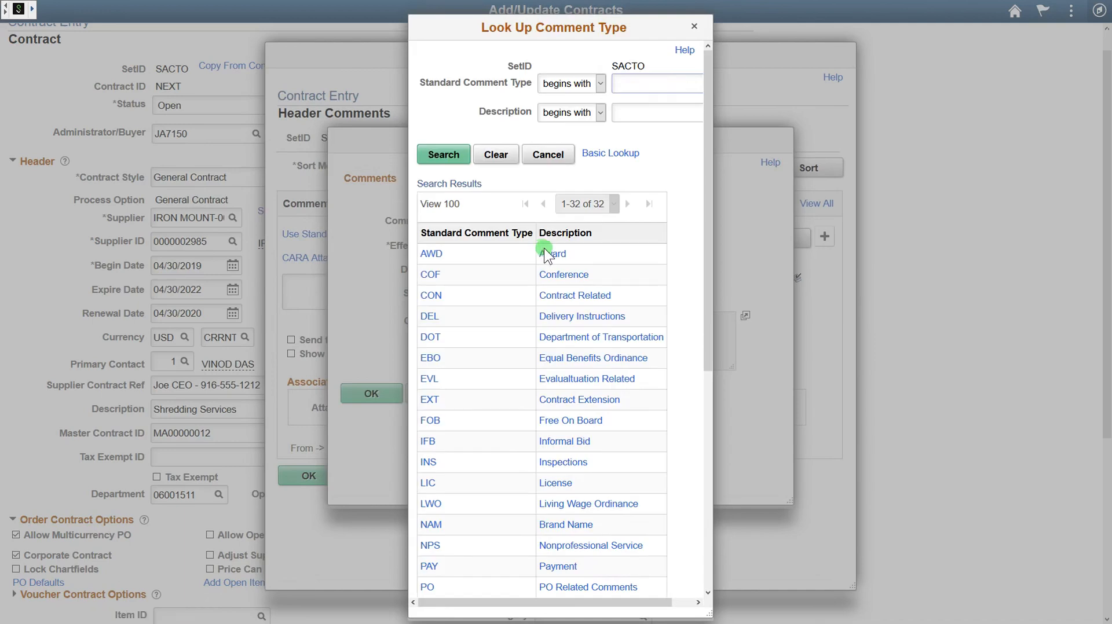
pyautogui.scroll(-2, 555, 321)
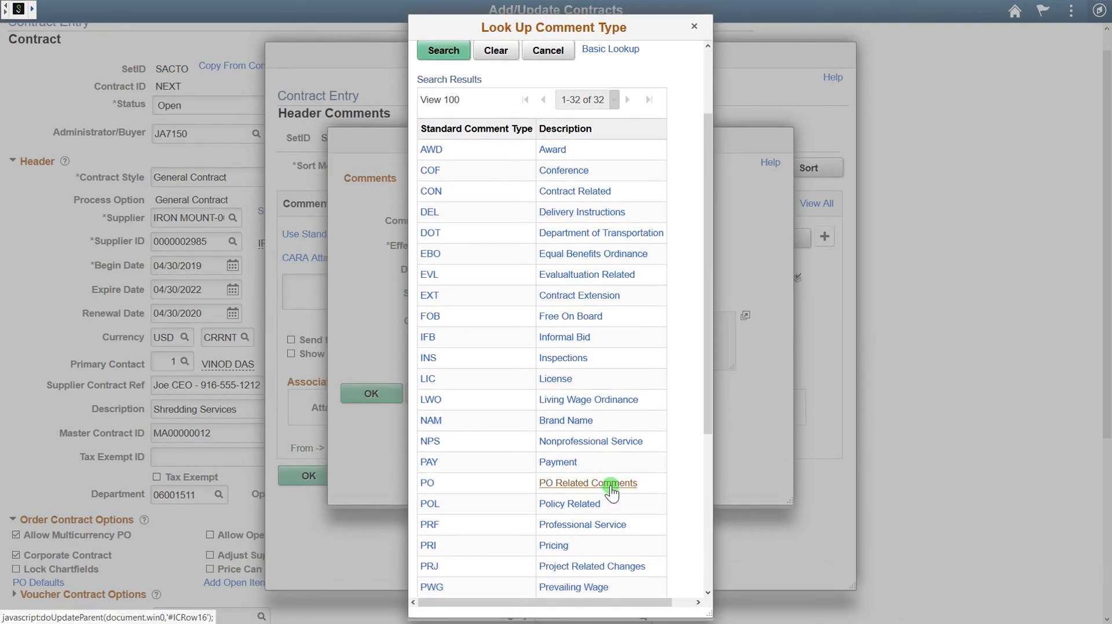
pyautogui.click(612, 486)
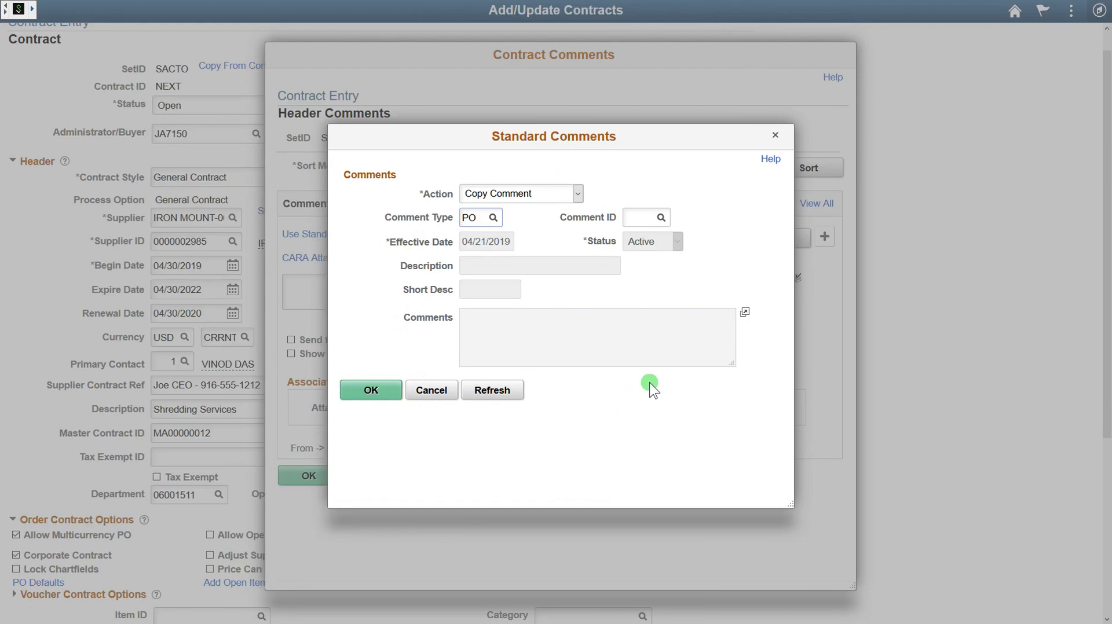
pyautogui.click(661, 220)
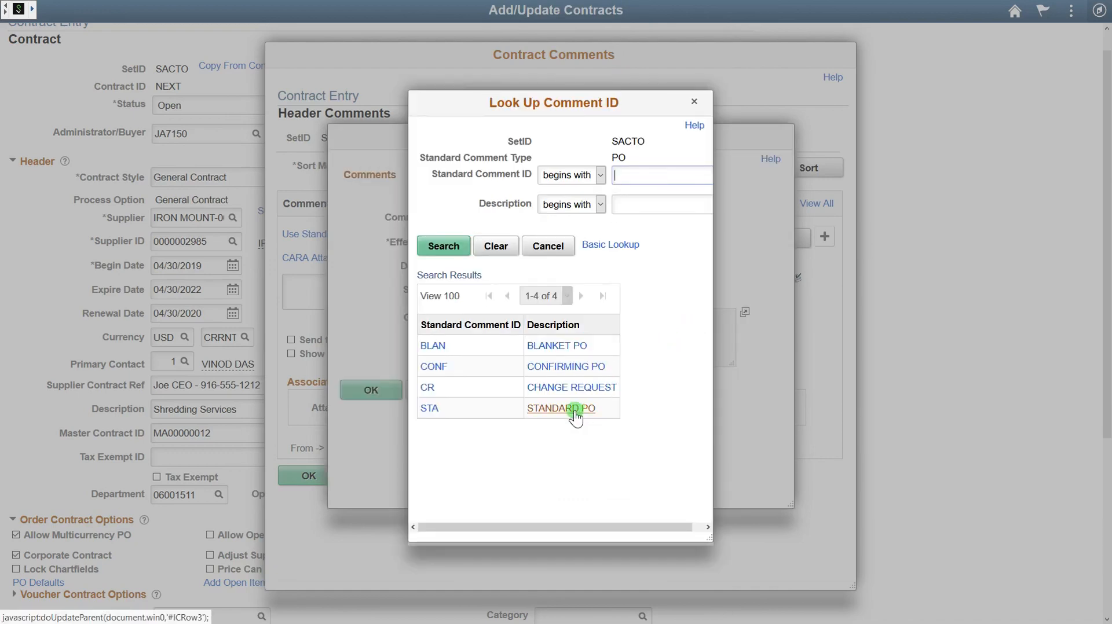
pyautogui.click(588, 408)
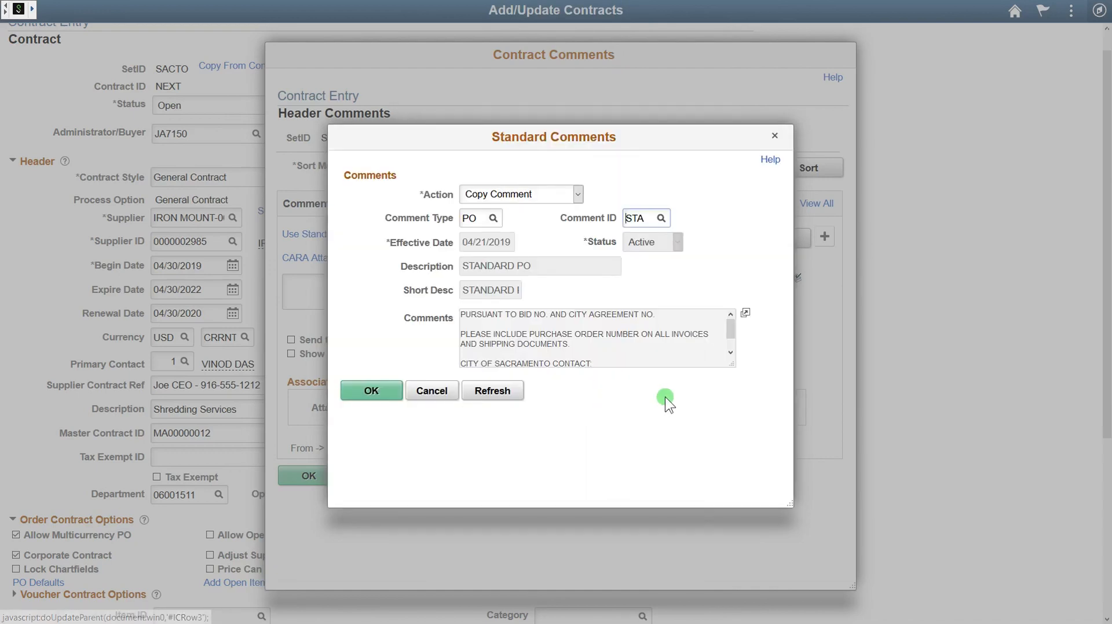
pyautogui.moveTo(730, 365); pyautogui.dragTo(745, 402)
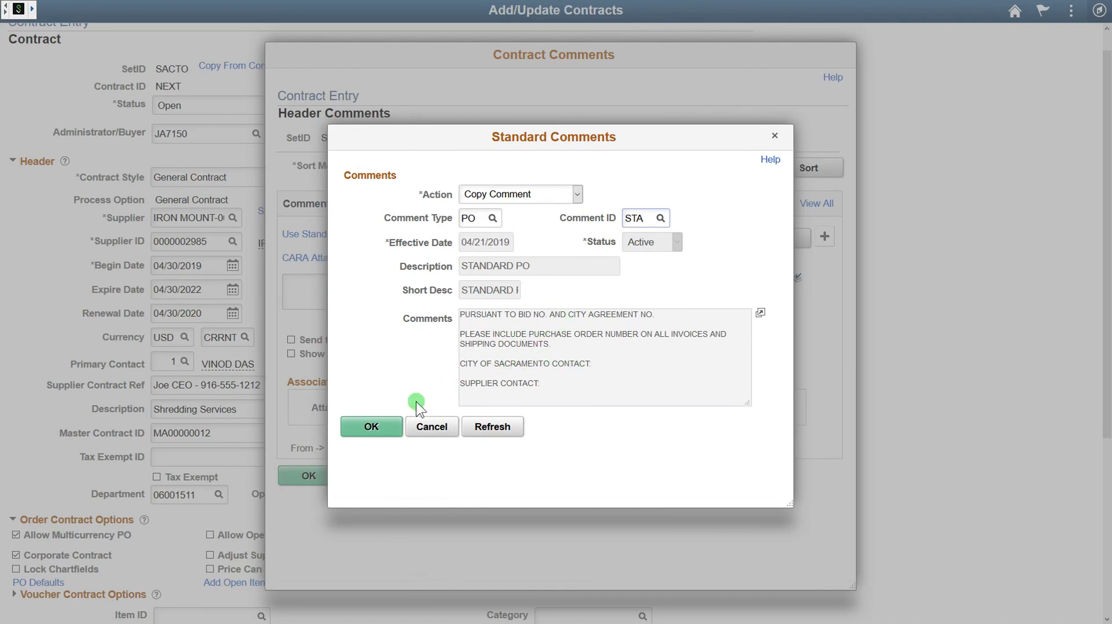
pyautogui.click(381, 422)
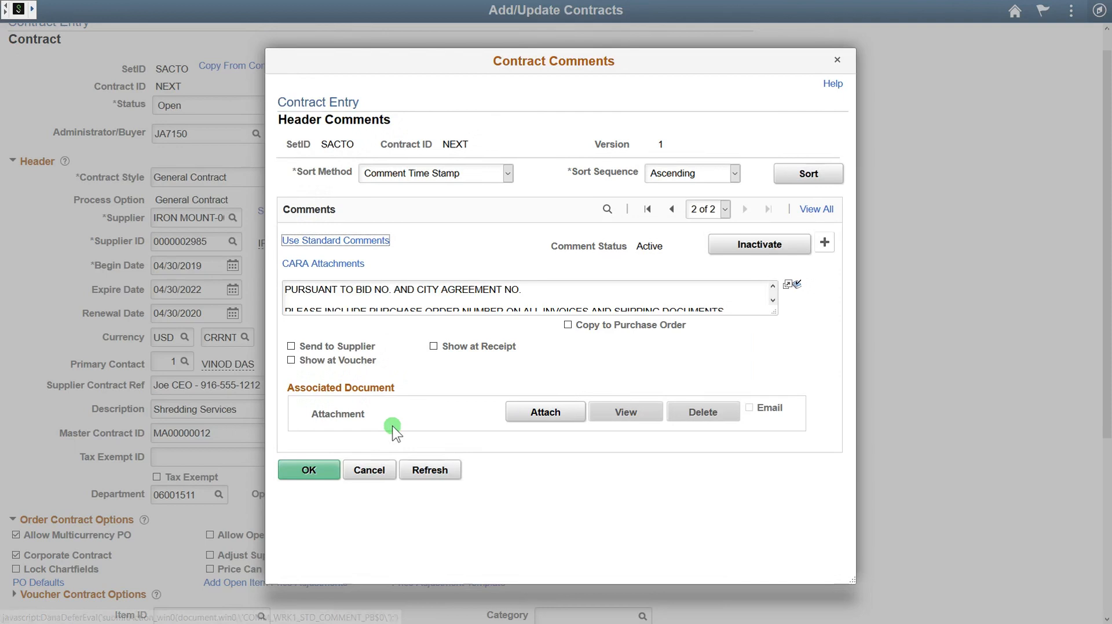
# Step: Enter the city and supplier contacts' names and phone numbers after each CONTACT: line
pyautogui.moveTo(773, 313); pyautogui.dragTo(780, 363)
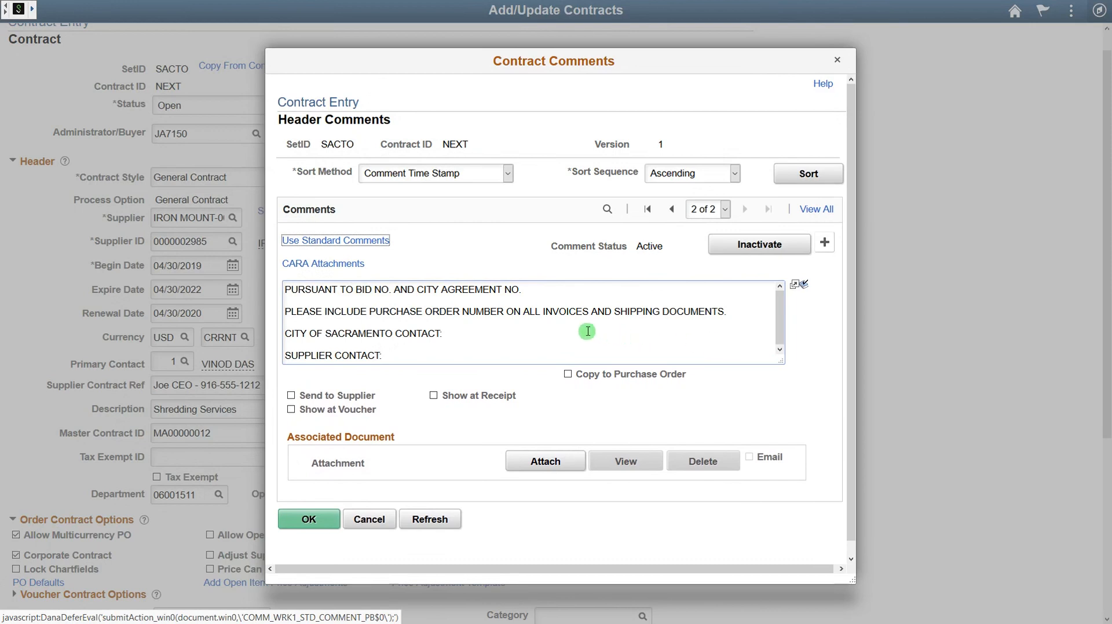
pyautogui.click(542, 290)
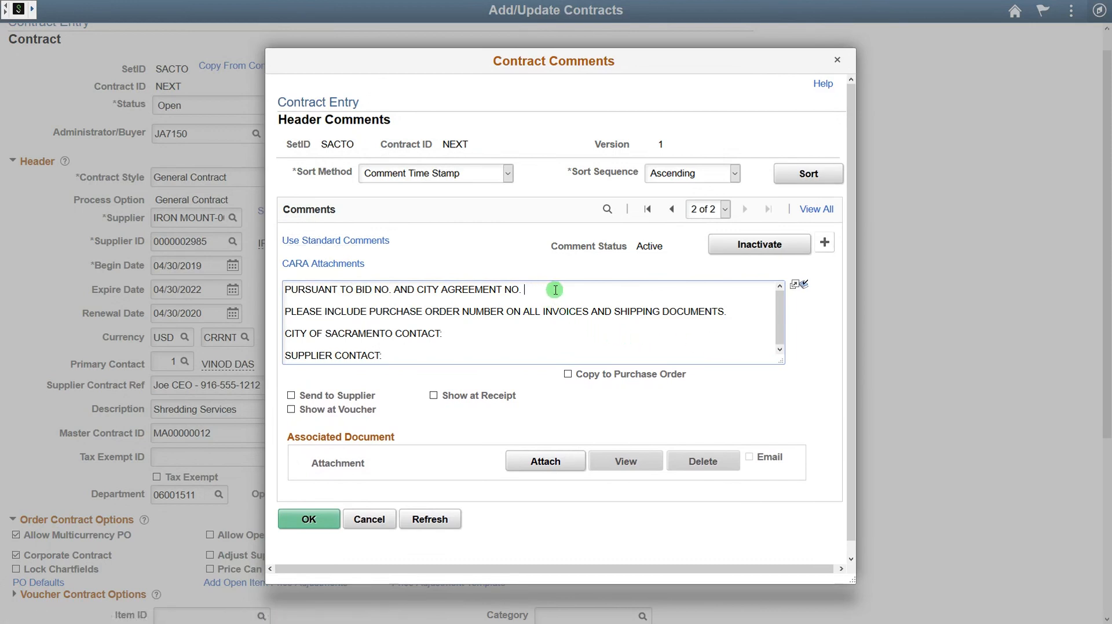
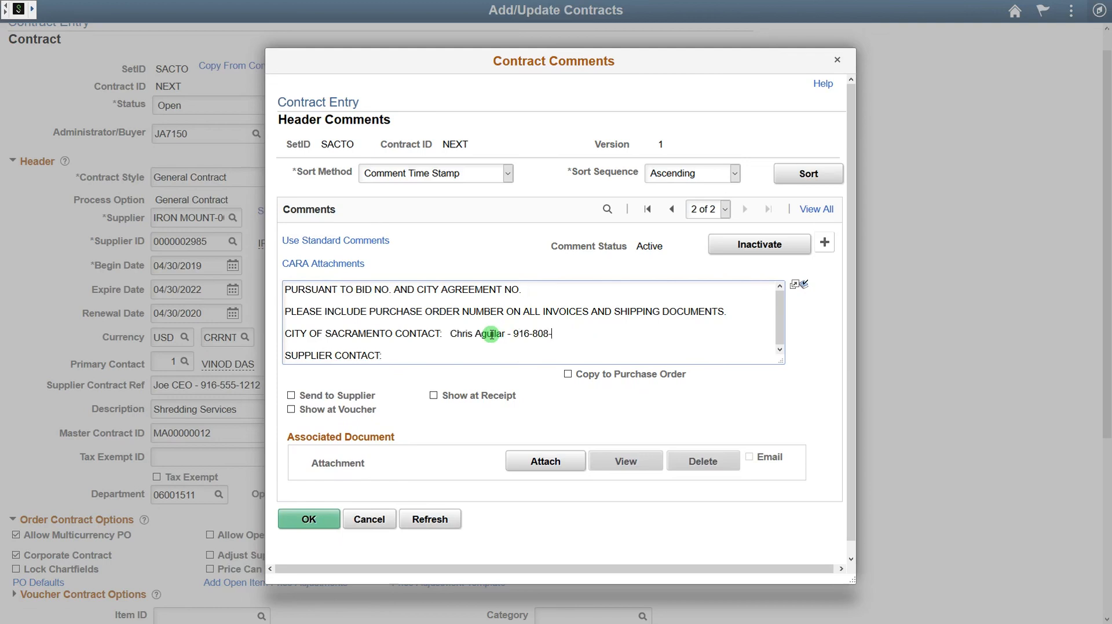
pyautogui.press('Tab')
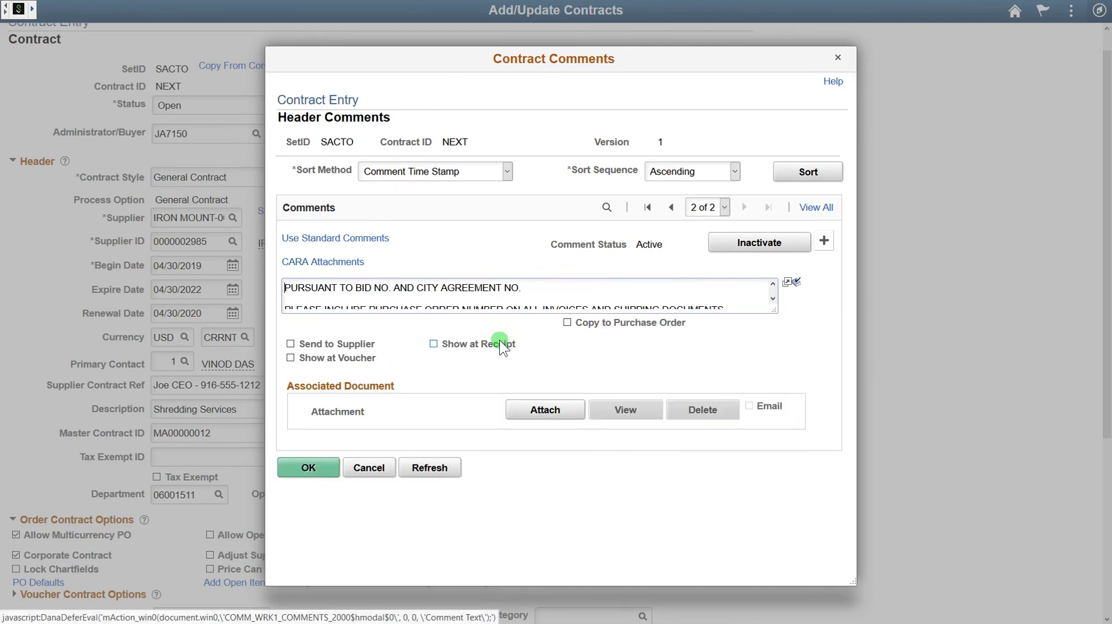
pyautogui.moveTo(774, 310); pyautogui.dragTo(797, 396)
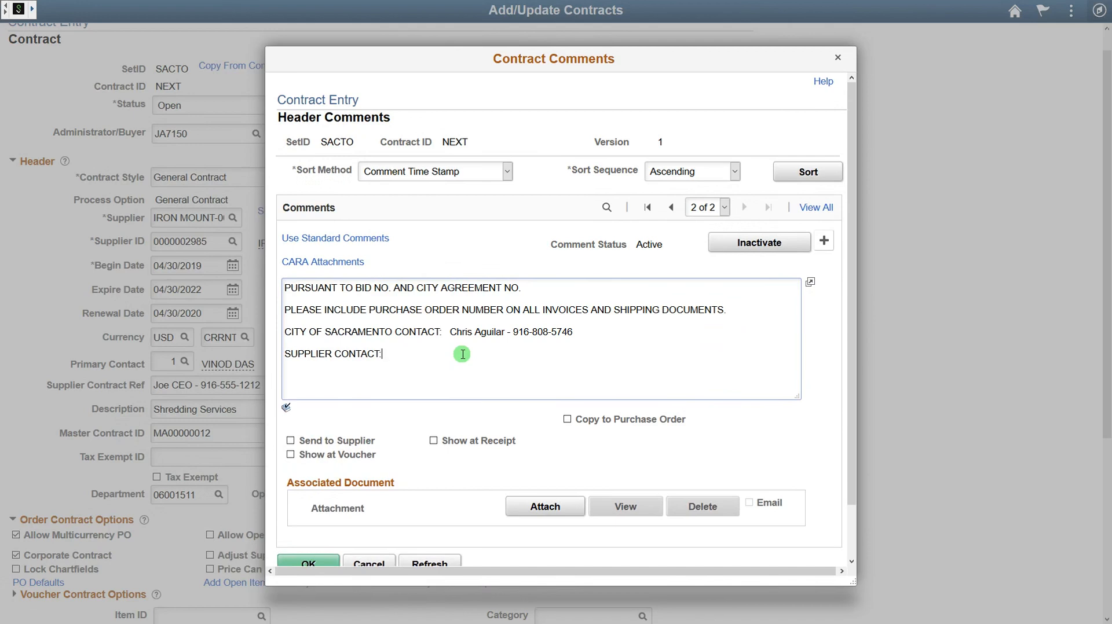
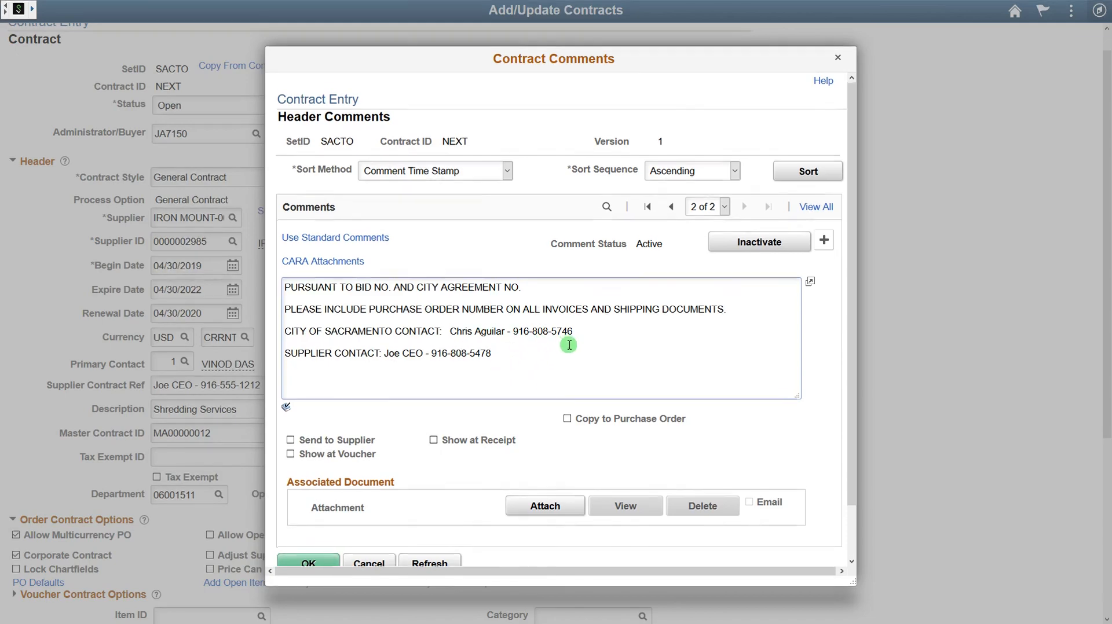
# Step: Flag the STANDARD PO comment Copy to Purchase Order and accept the comments
pyautogui.scroll(-1, 569, 345)
pyautogui.click(568, 367)
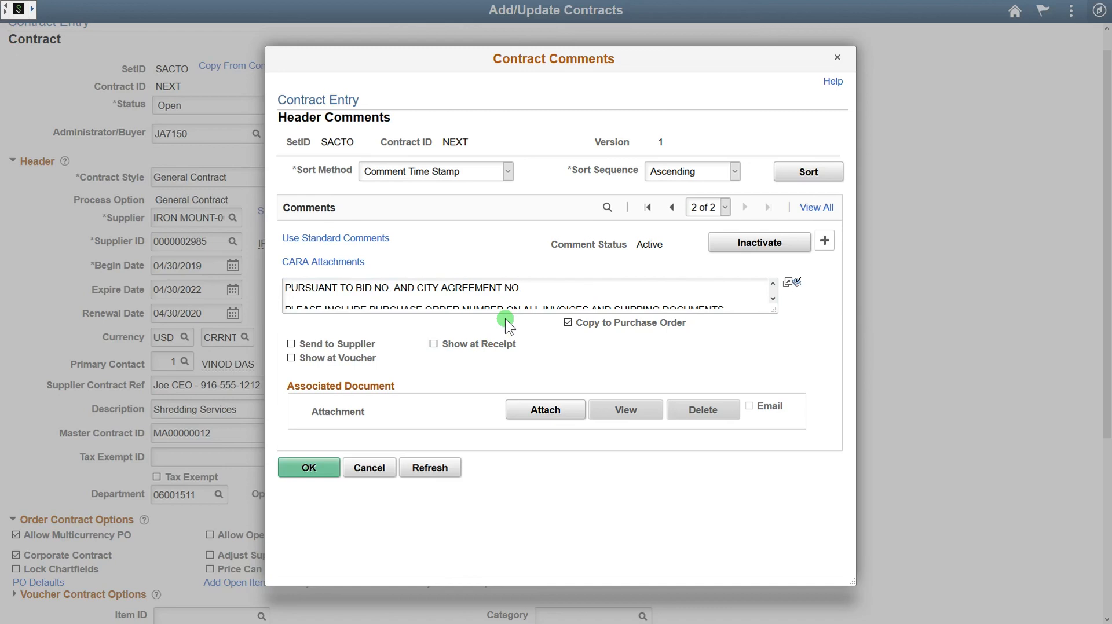
pyautogui.click(671, 207)
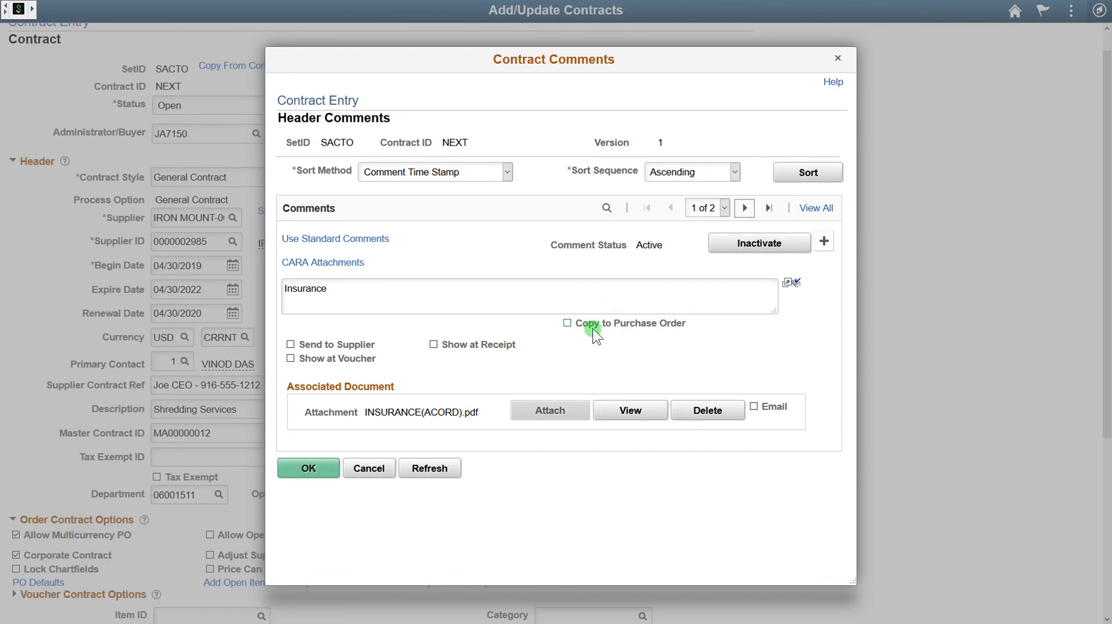
pyautogui.click(744, 207)
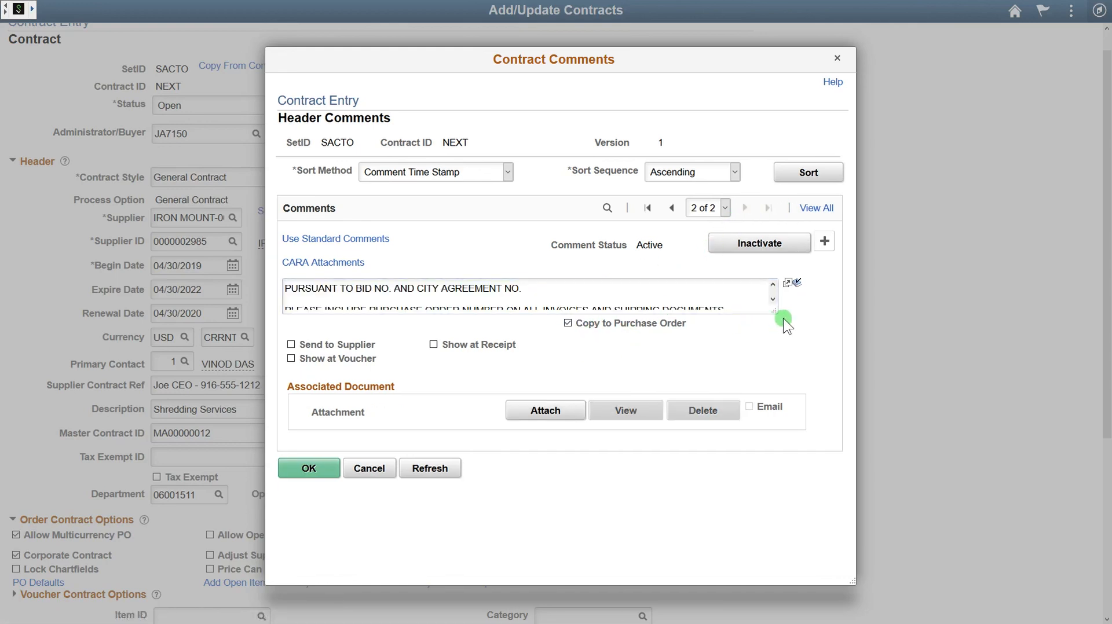
pyautogui.moveTo(772, 305); pyautogui.dragTo(786, 355)
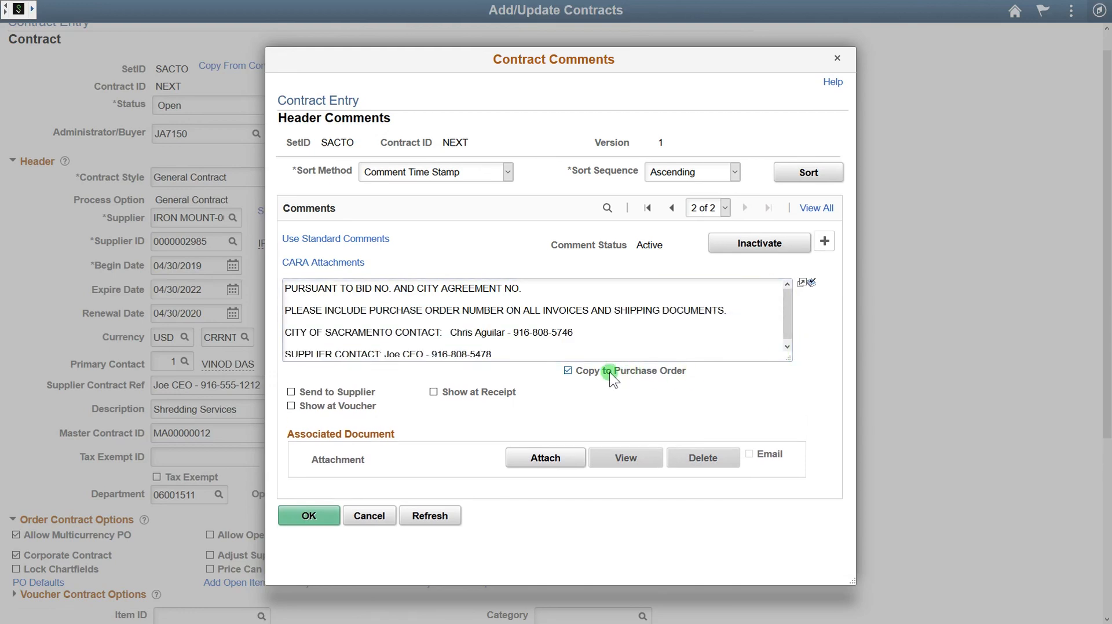
pyautogui.click(318, 515)
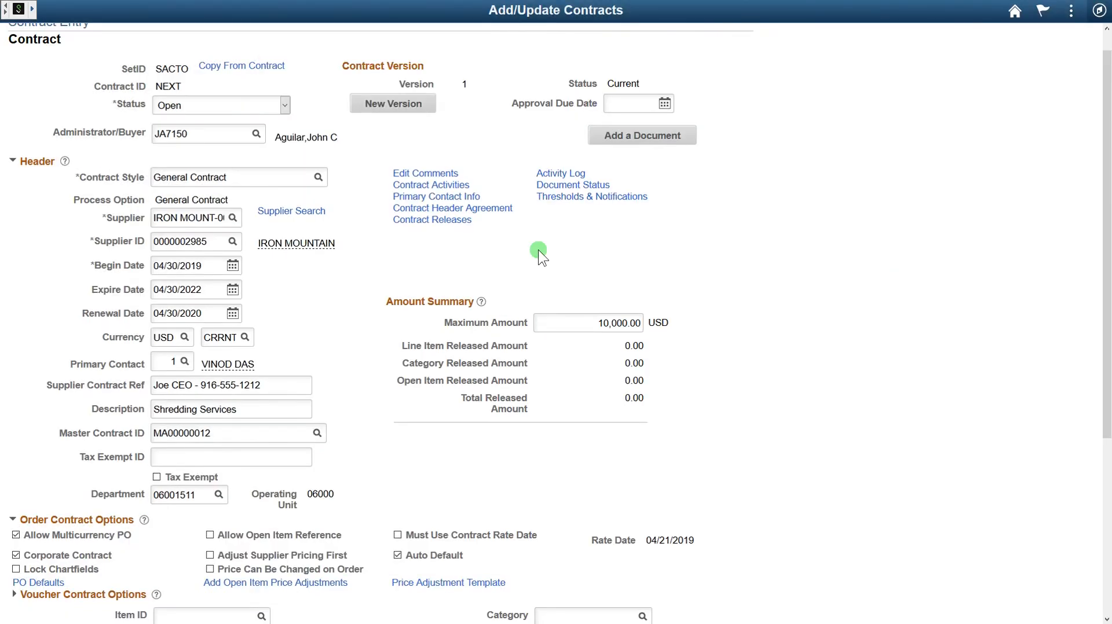
pyautogui.scroll(-4, 452, 292)
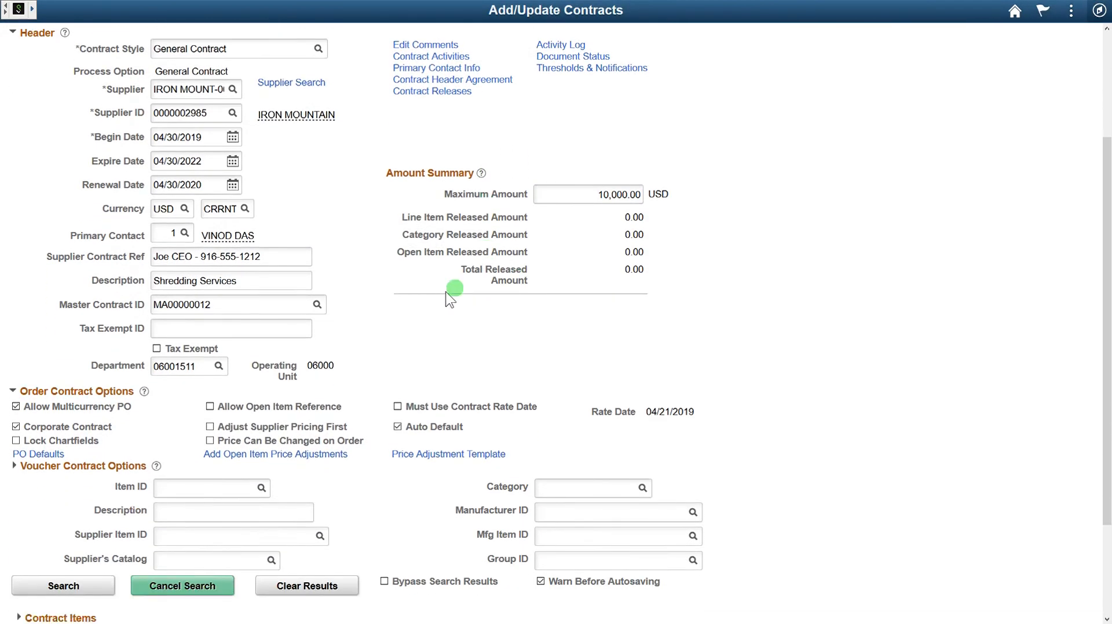
pyautogui.scroll(-1, 382, 321)
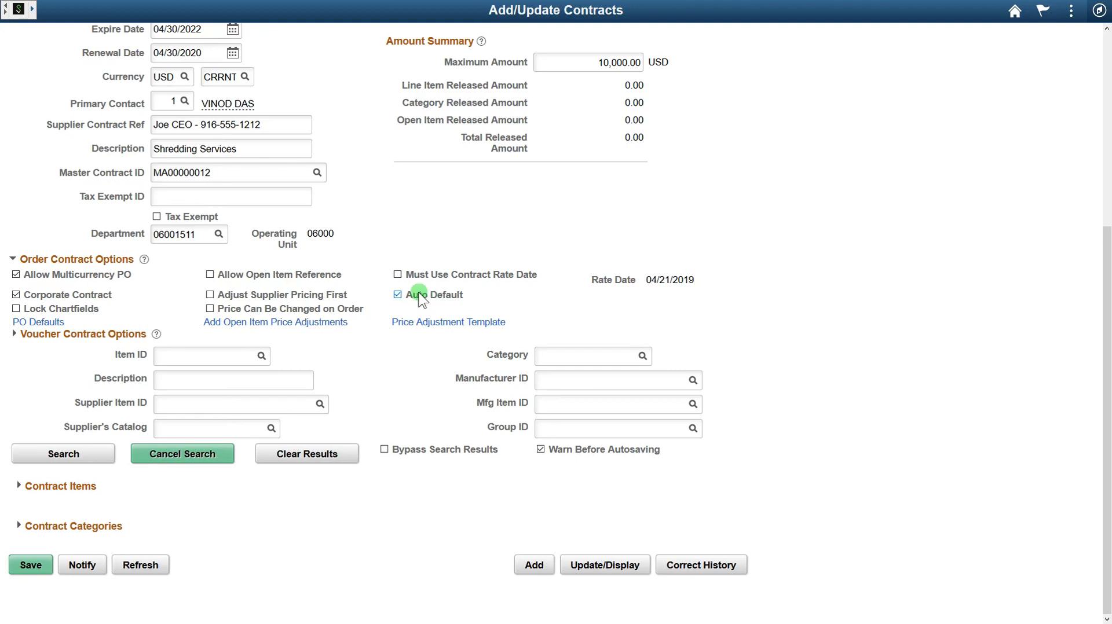
# Step: Clear Auto Default and check Allow Open Item Reference in Order Contract Options
pyautogui.click(399, 295)
pyautogui.click(252, 276)
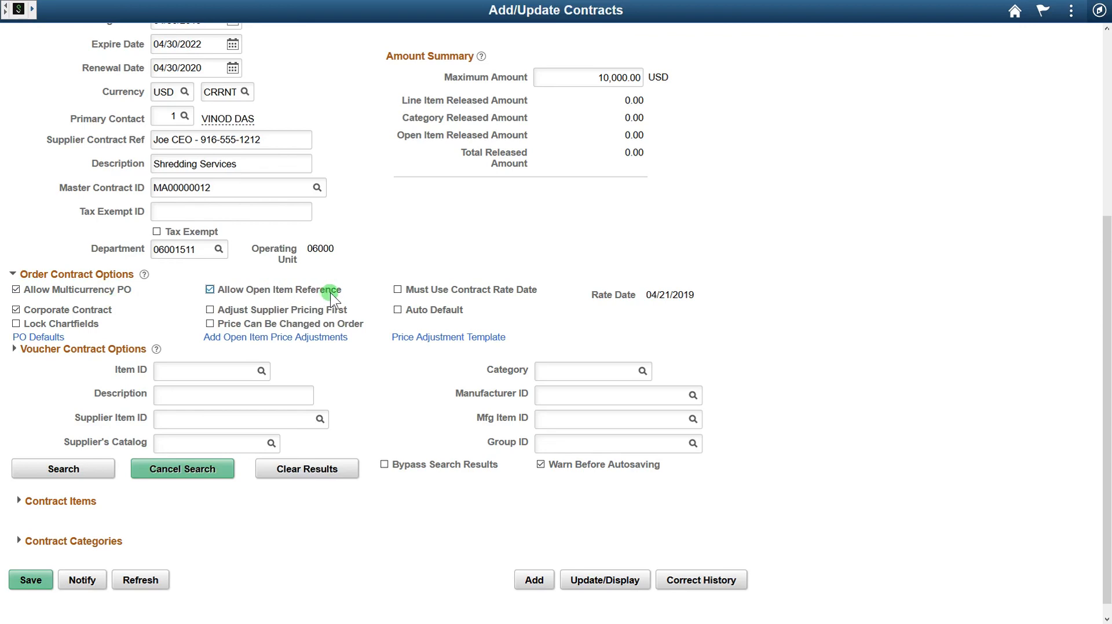
pyautogui.scroll(-1, 753, 296)
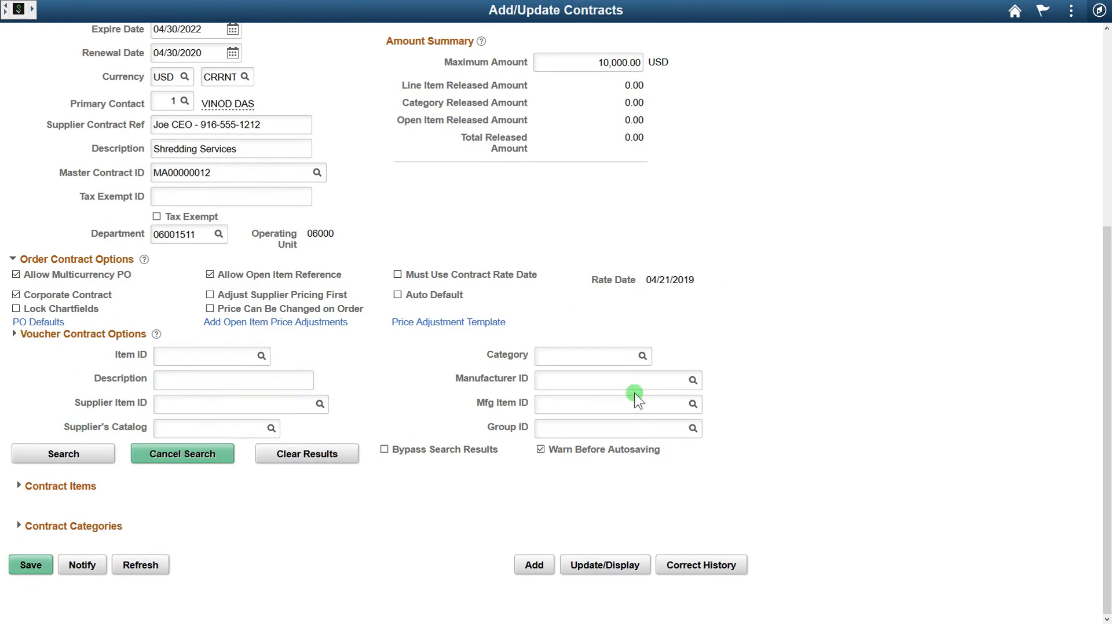
pyautogui.click(19, 491)
pyautogui.scroll(-1, 770, 332)
pyautogui.scroll(-1, 770, 332)
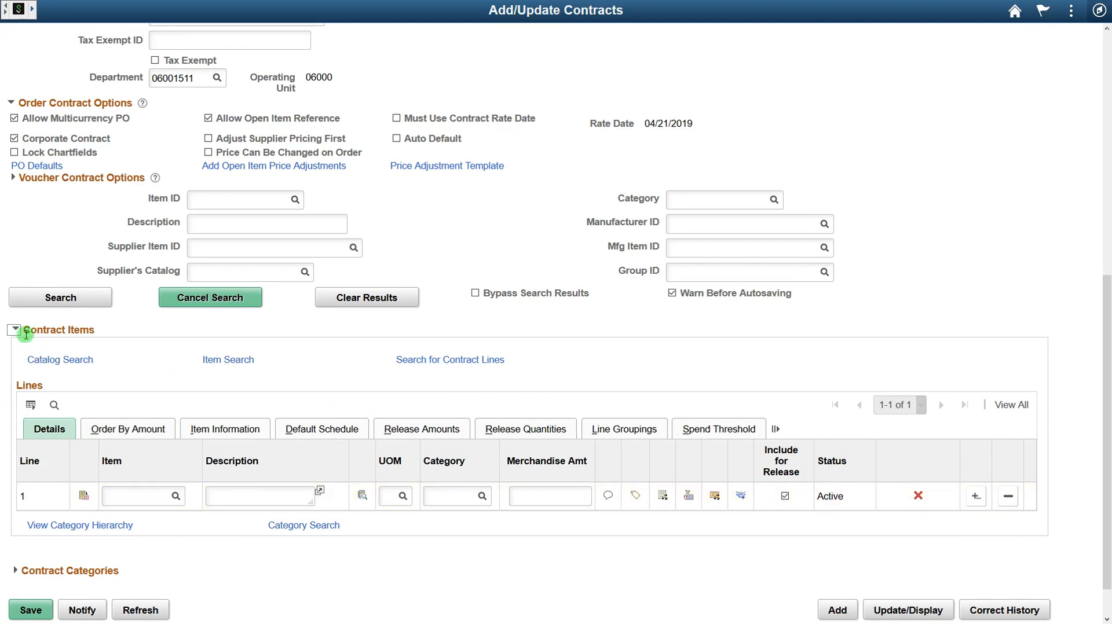
pyautogui.click(77, 356)
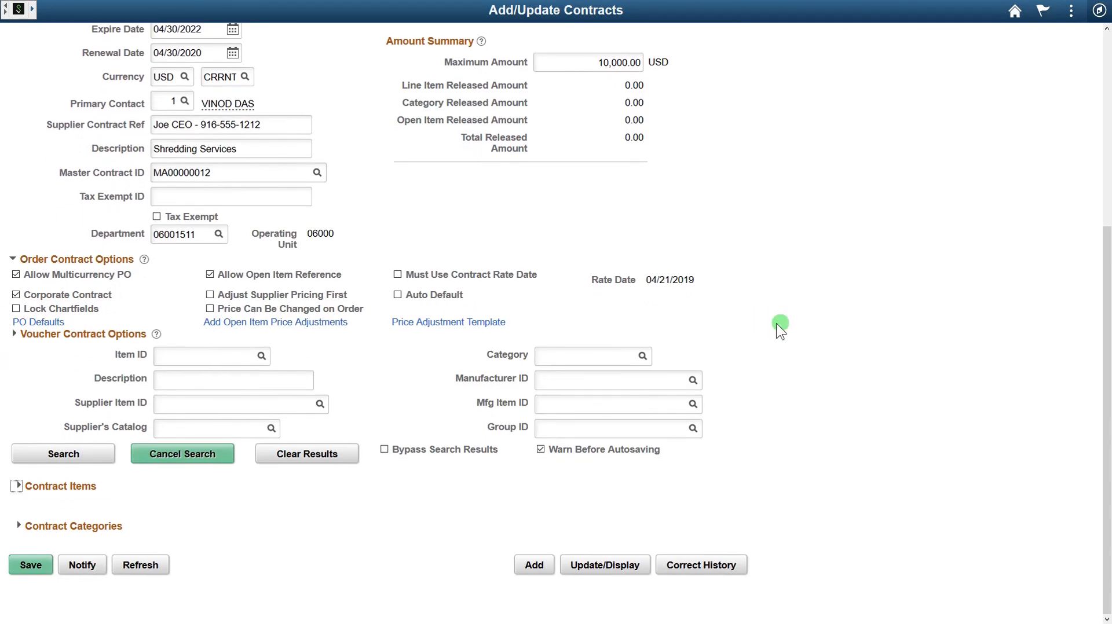
pyautogui.click(20, 525)
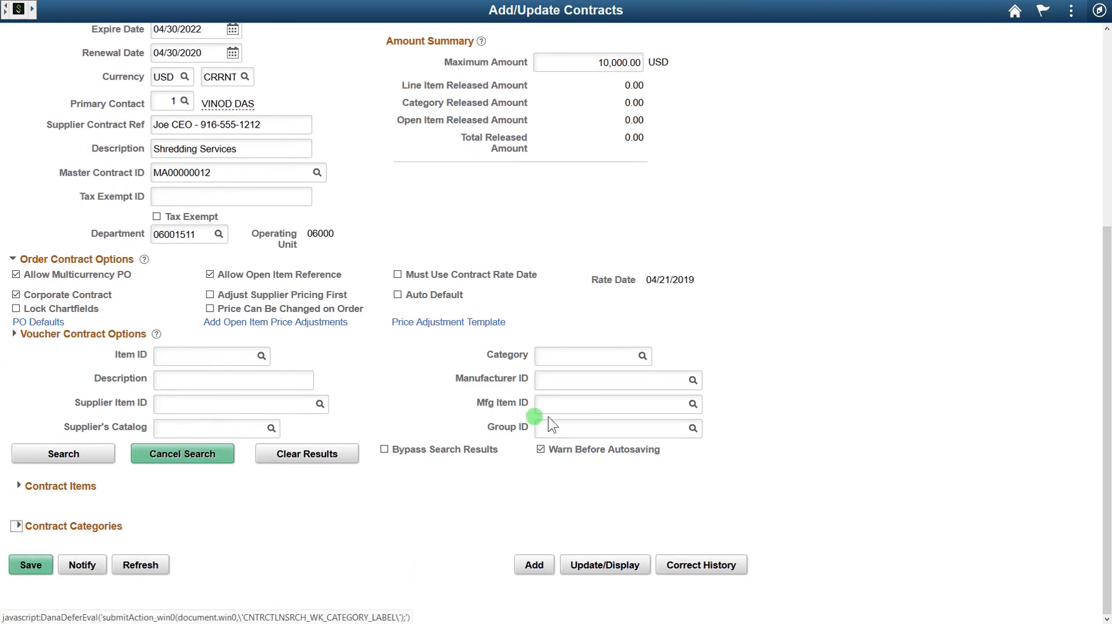
# Step: Search categories whose description contains 'shred' and put 96227 Document Shredding Services on line 1
pyautogui.scroll(-3, 808, 376)
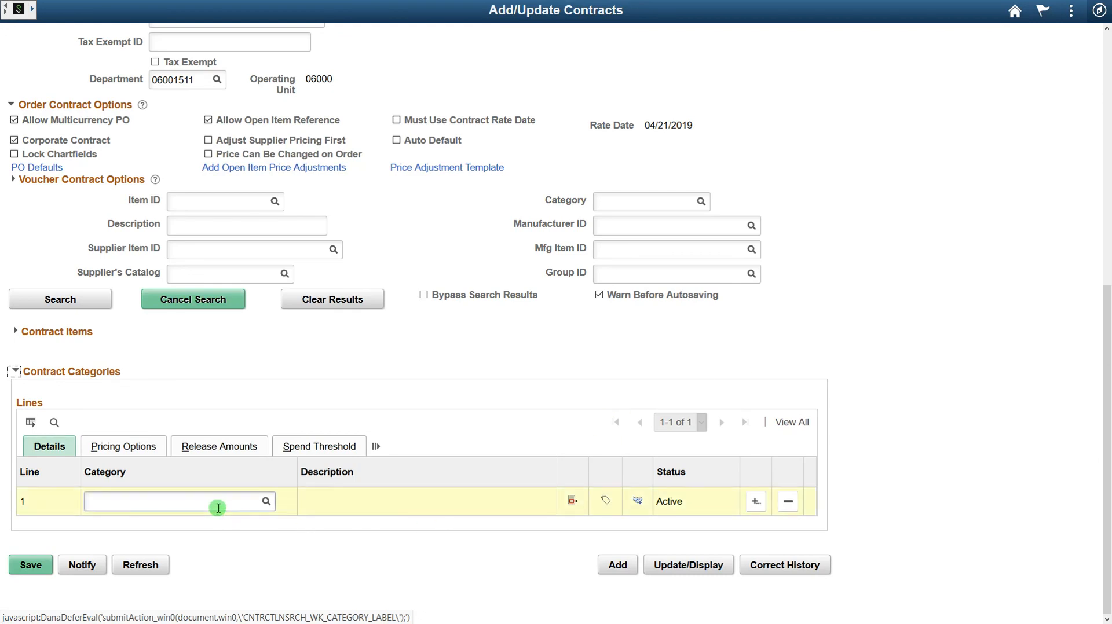
pyautogui.click(266, 502)
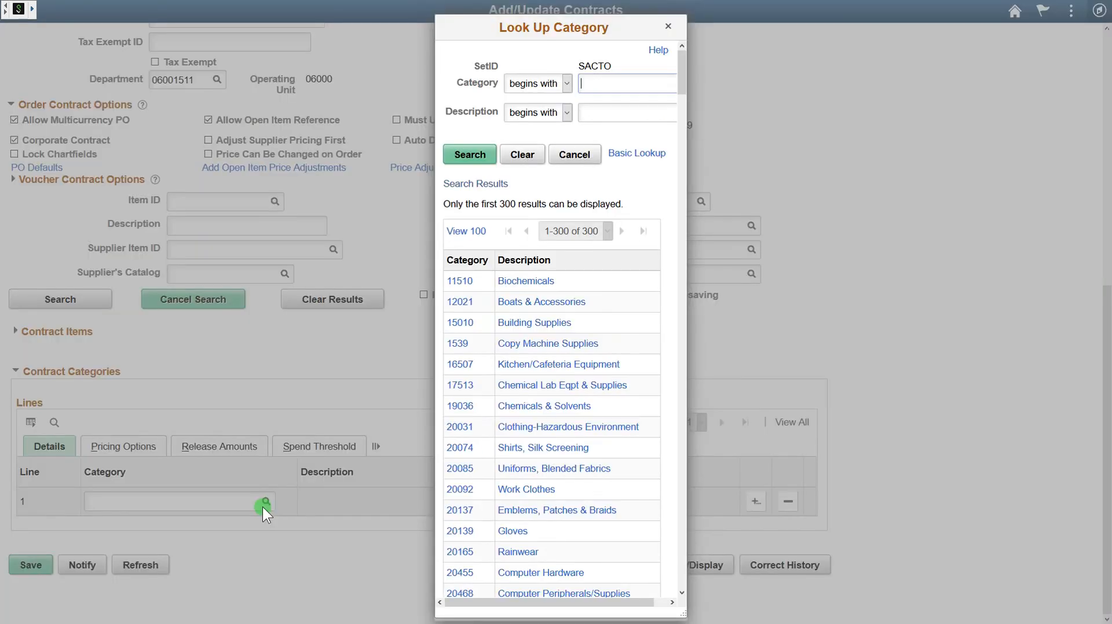
pyautogui.click(565, 113)
pyautogui.click(543, 147)
pyautogui.click(599, 115)
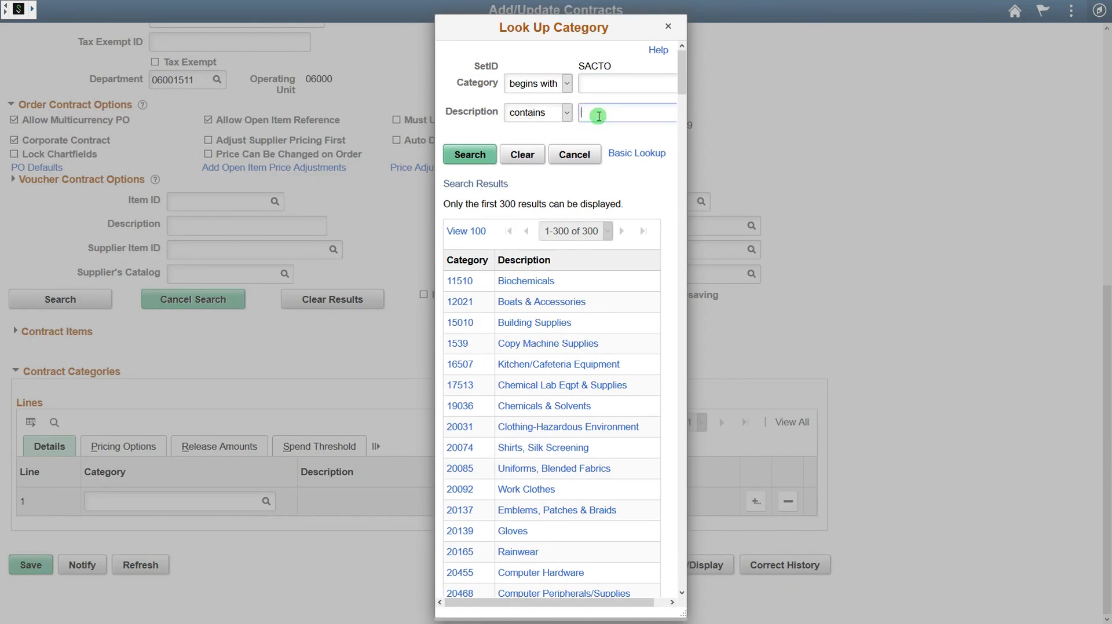
pyautogui.write('shred')
pyautogui.press('Return')
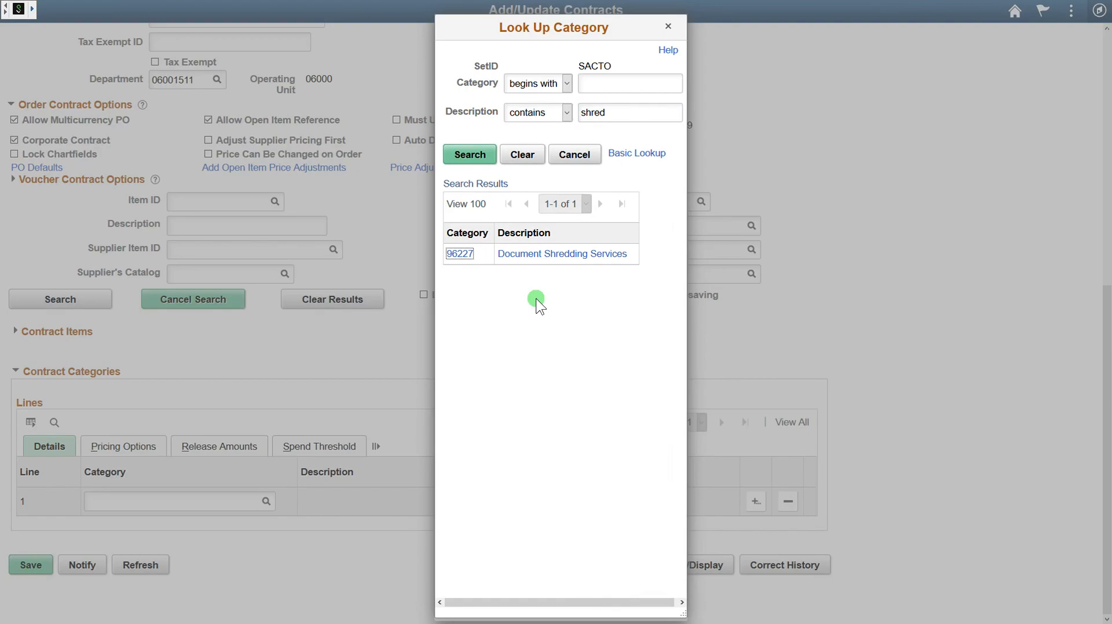
pyautogui.click(550, 259)
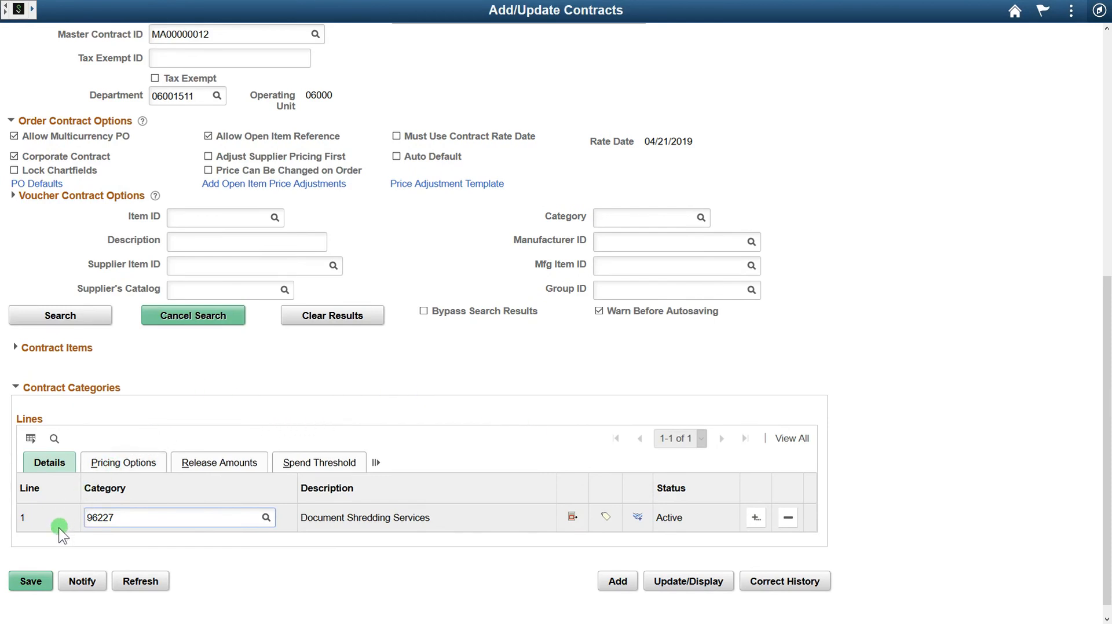
# Step: Save the contract so it receives Contract ID PRC000422, version 1
pyautogui.click(33, 581)
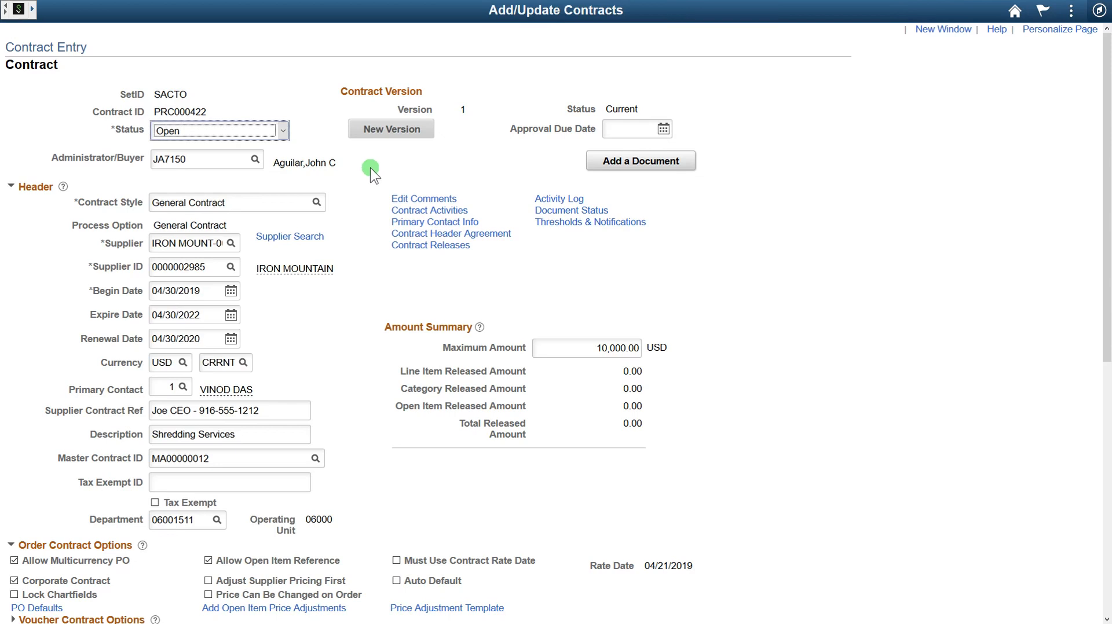
pyautogui.click(445, 166)
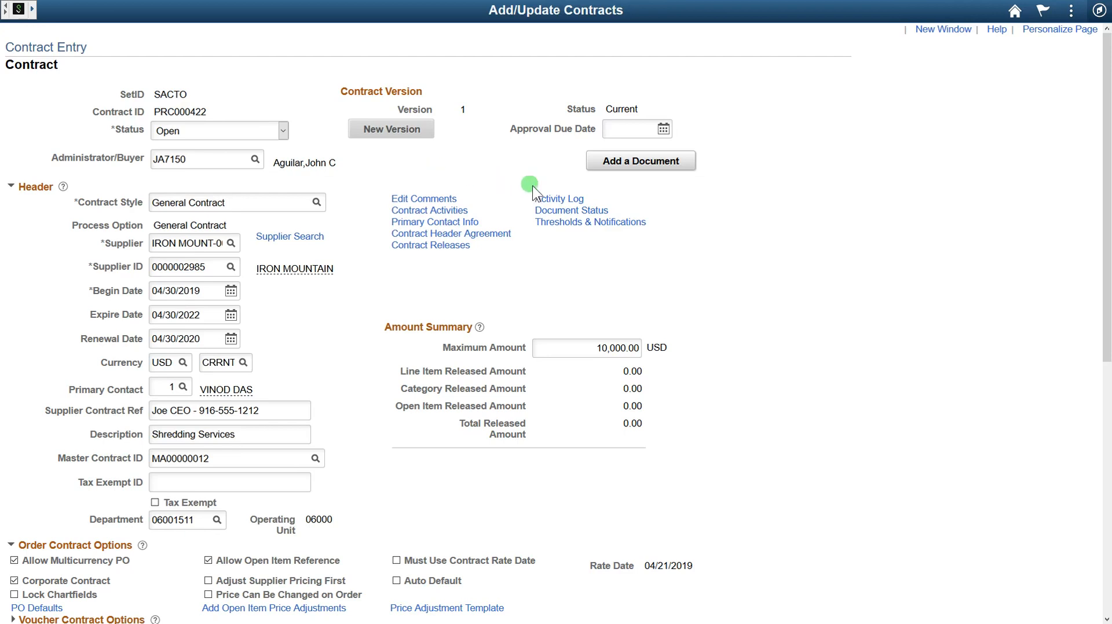
# Step: Under Date Notification, set 90 notice days before both expiry and renewal
pyautogui.click(640, 225)
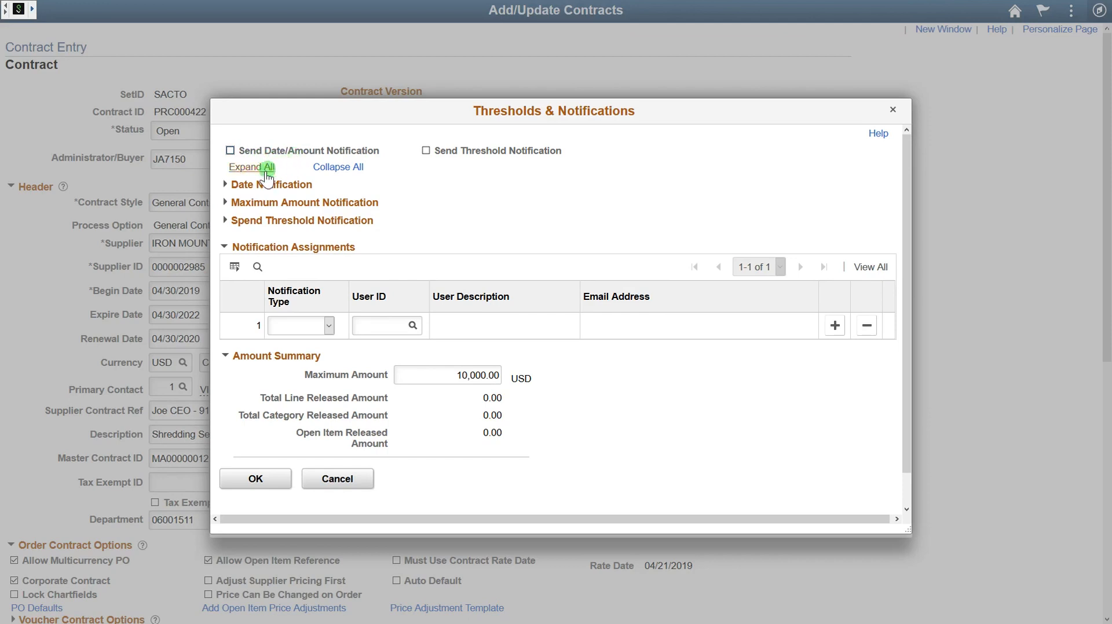
pyautogui.click(237, 185)
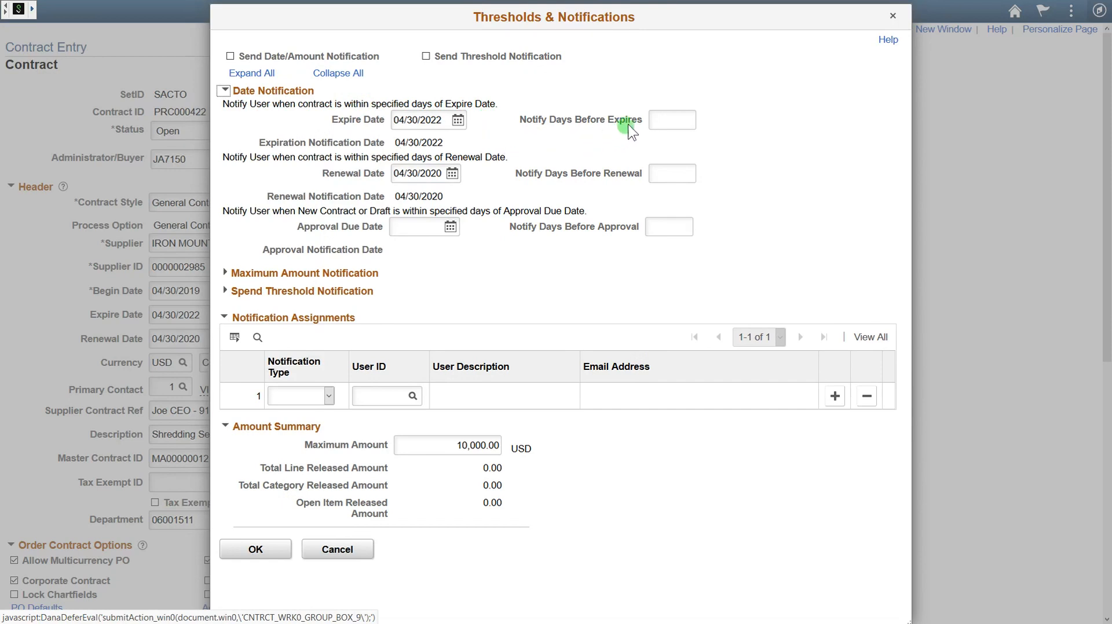
pyautogui.click(674, 119)
pyautogui.write('90')
pyautogui.press('Tab')
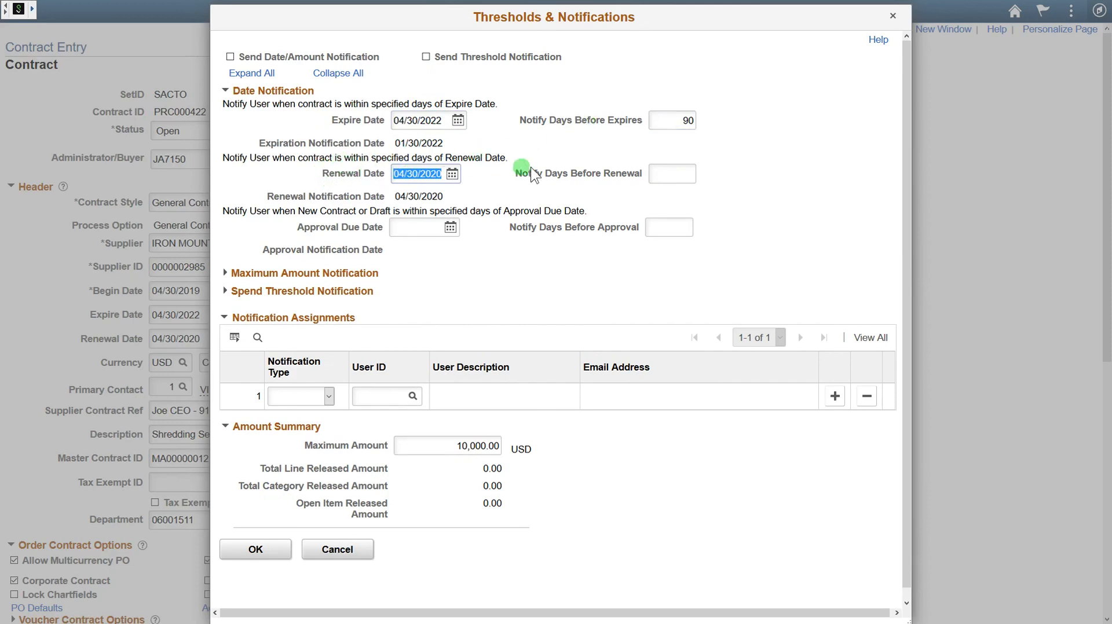
pyautogui.click(684, 175)
pyautogui.write('90')
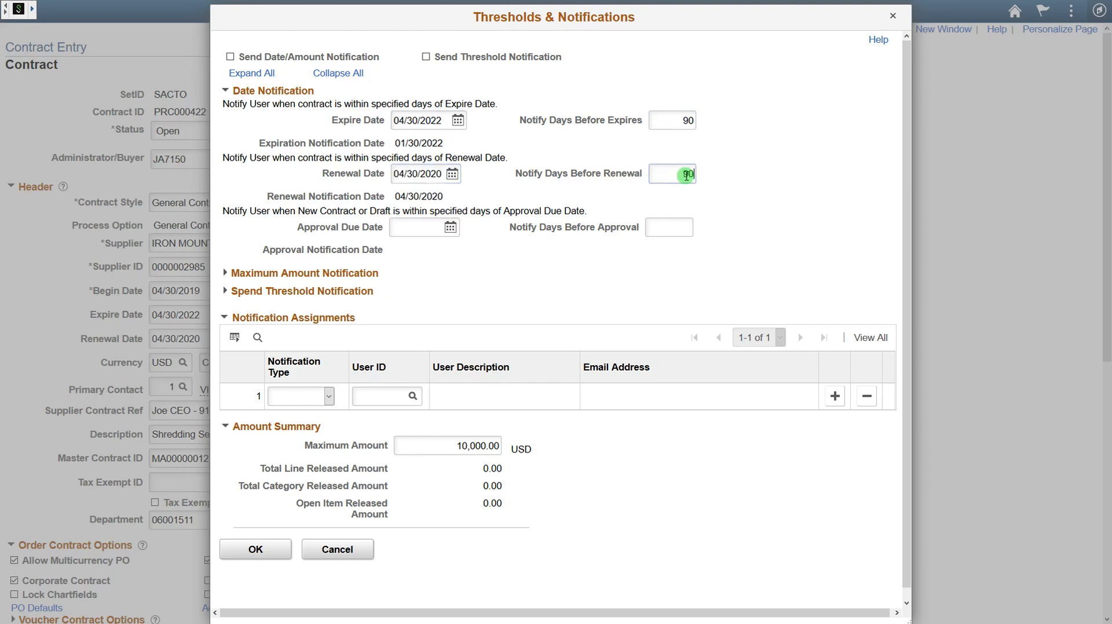
pyautogui.press('Tab')
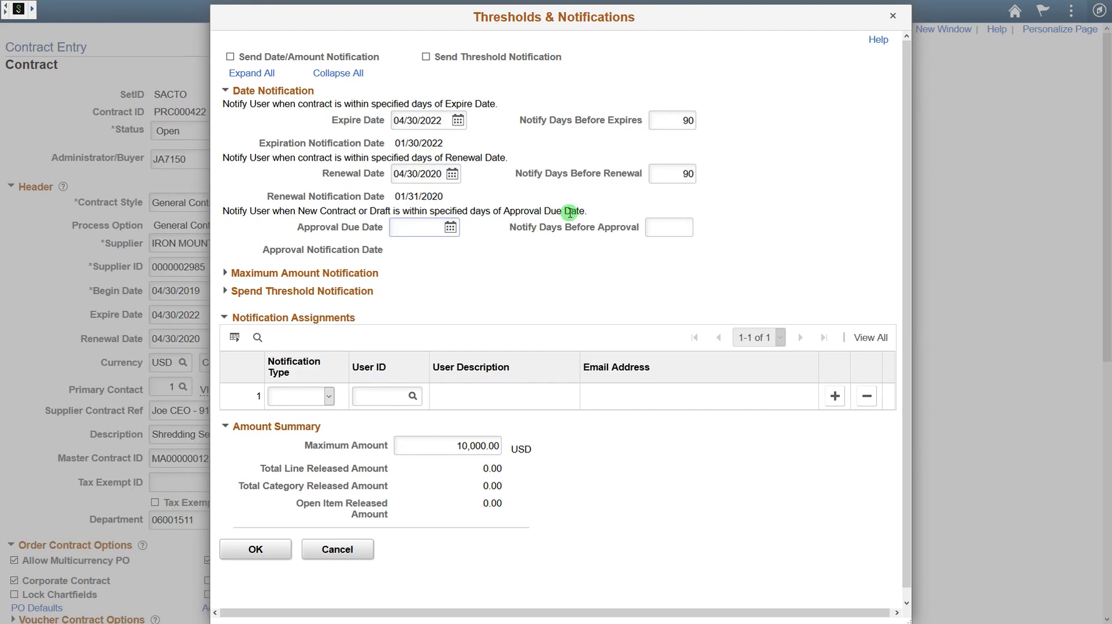
# Step: Set the maximum amount notification to 10% below maximum, notifying at 9,000.00
pyautogui.click(241, 272)
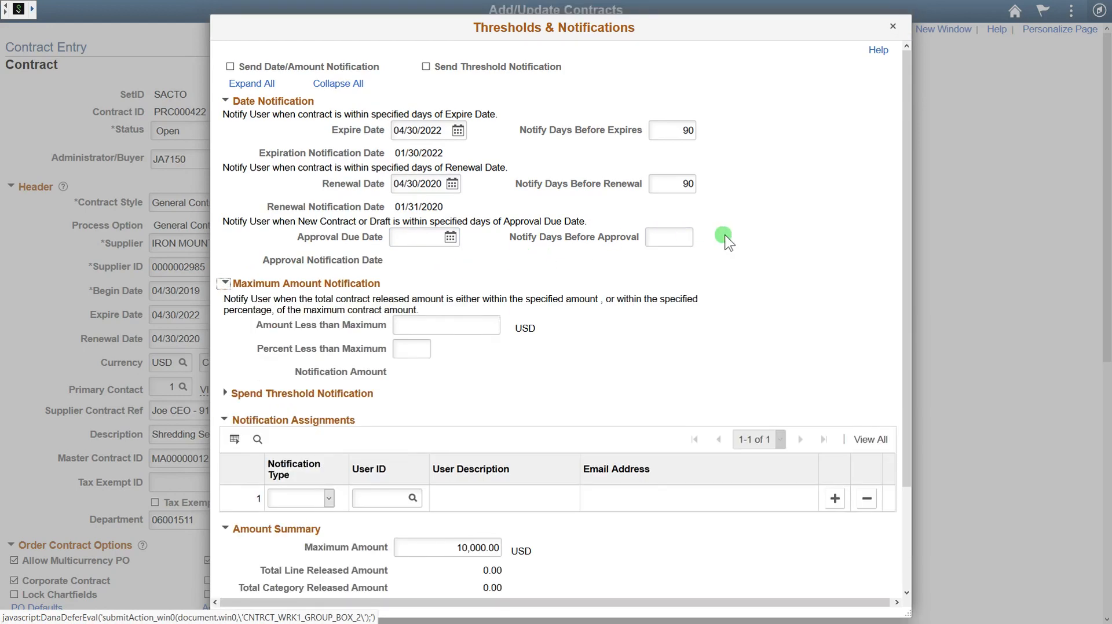
pyautogui.scroll(-3, 733, 220)
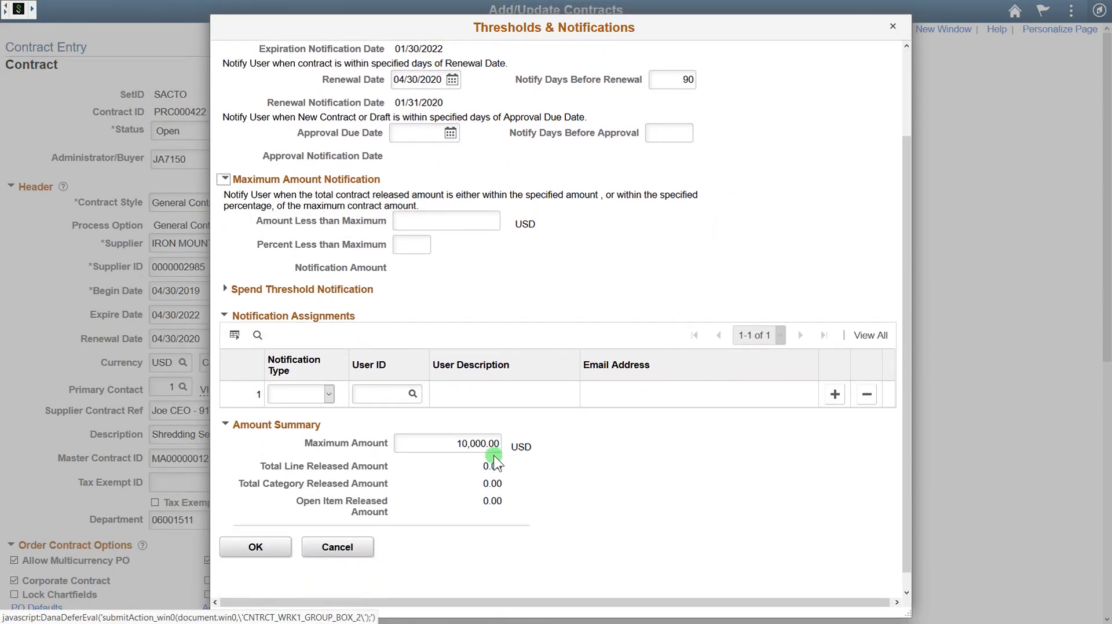
pyautogui.scroll(3, 510, 448)
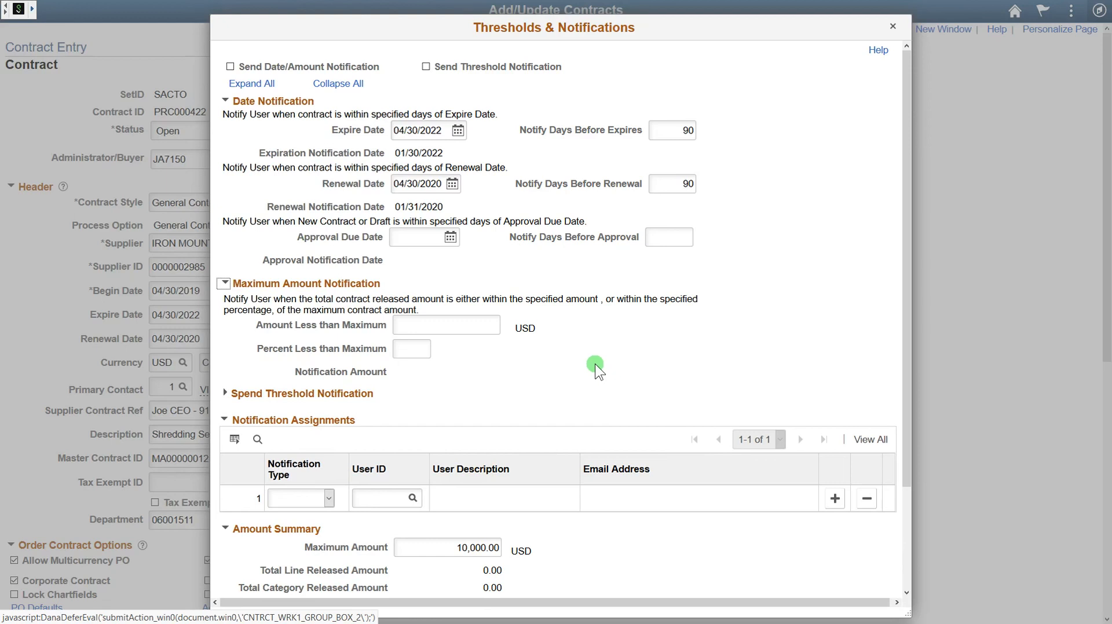
pyautogui.click(424, 350)
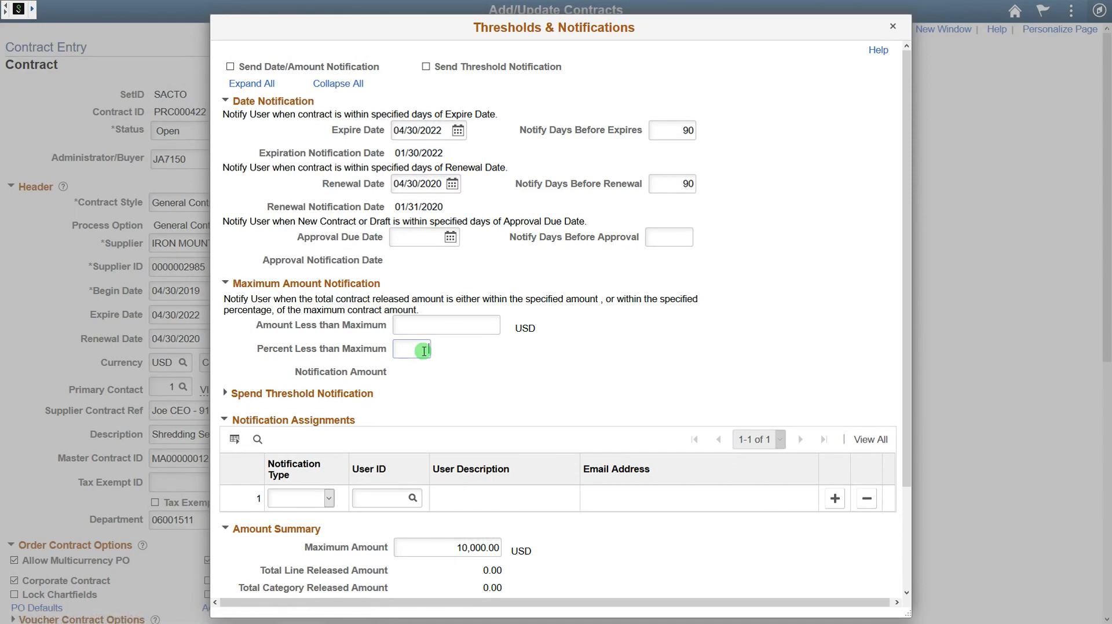
pyautogui.write('10')
pyautogui.press('Tab')
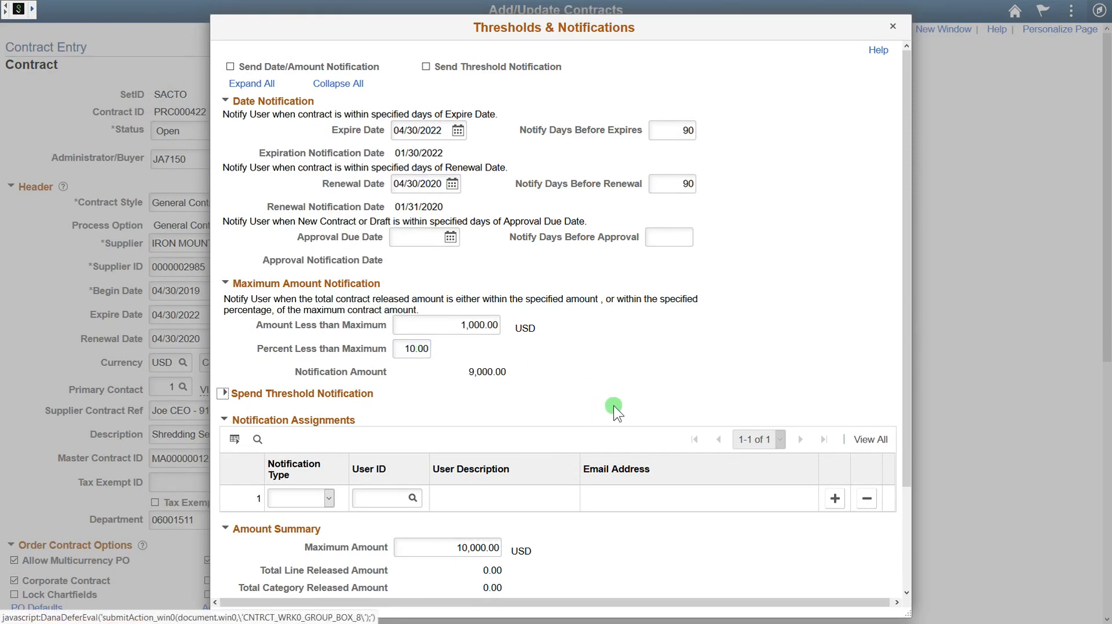
pyautogui.click(497, 325)
# Step: Turn on spend threshold notification with a 1000 USD threshold amount
pyautogui.click(237, 395)
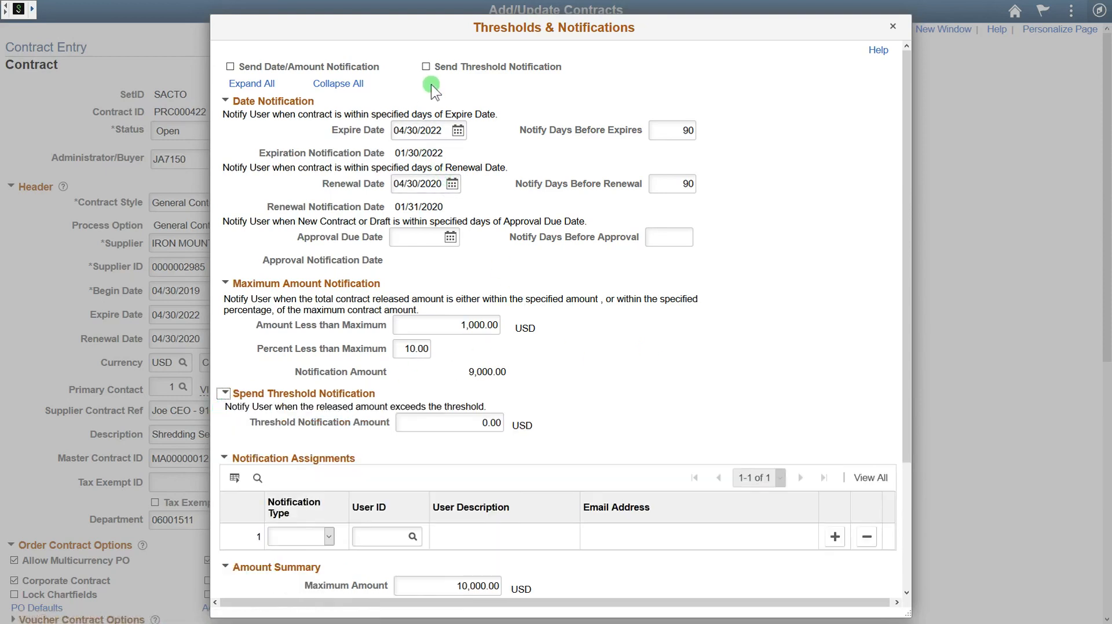
pyautogui.click(426, 67)
pyautogui.click(476, 426)
pyautogui.moveTo(477, 426); pyautogui.dragTo(515, 426)
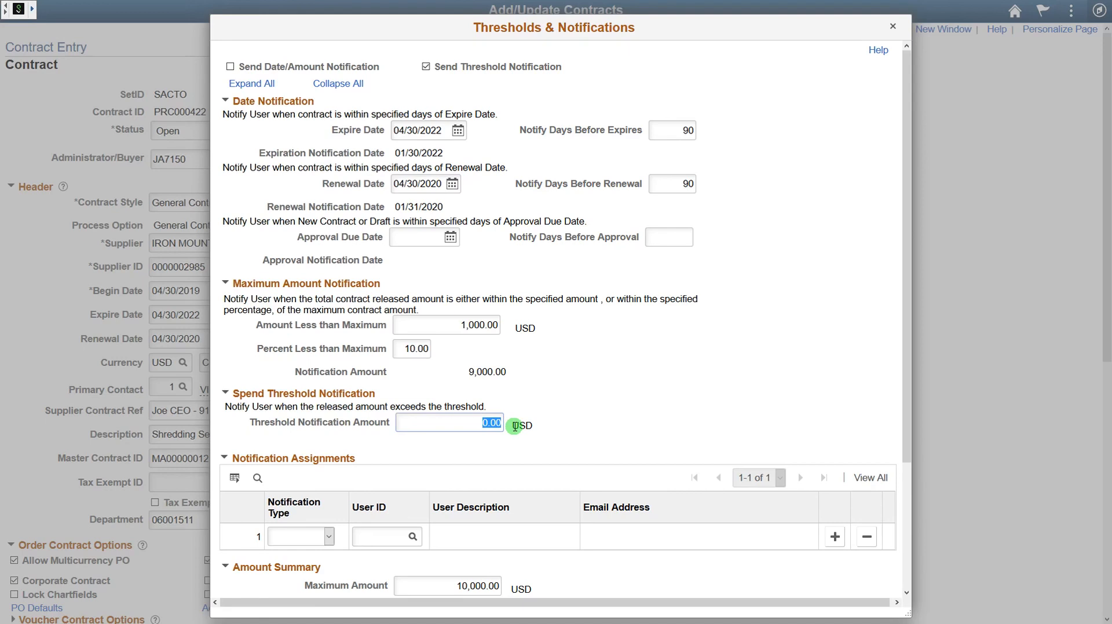
pyautogui.write('1000')
pyautogui.press('Tab')
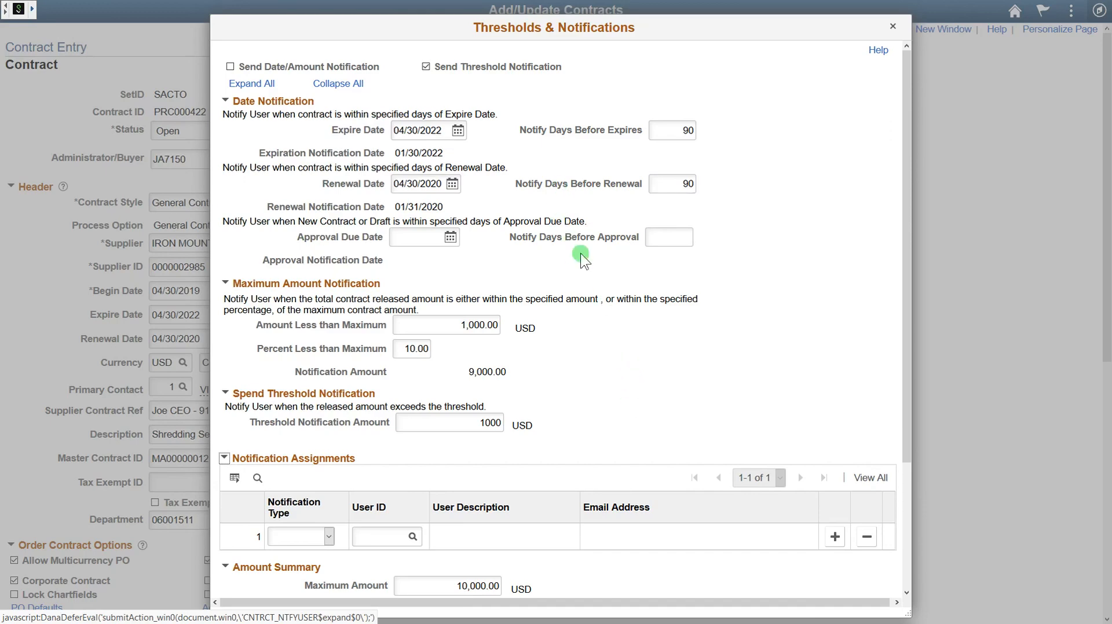
pyautogui.scroll(-3, 570, 226)
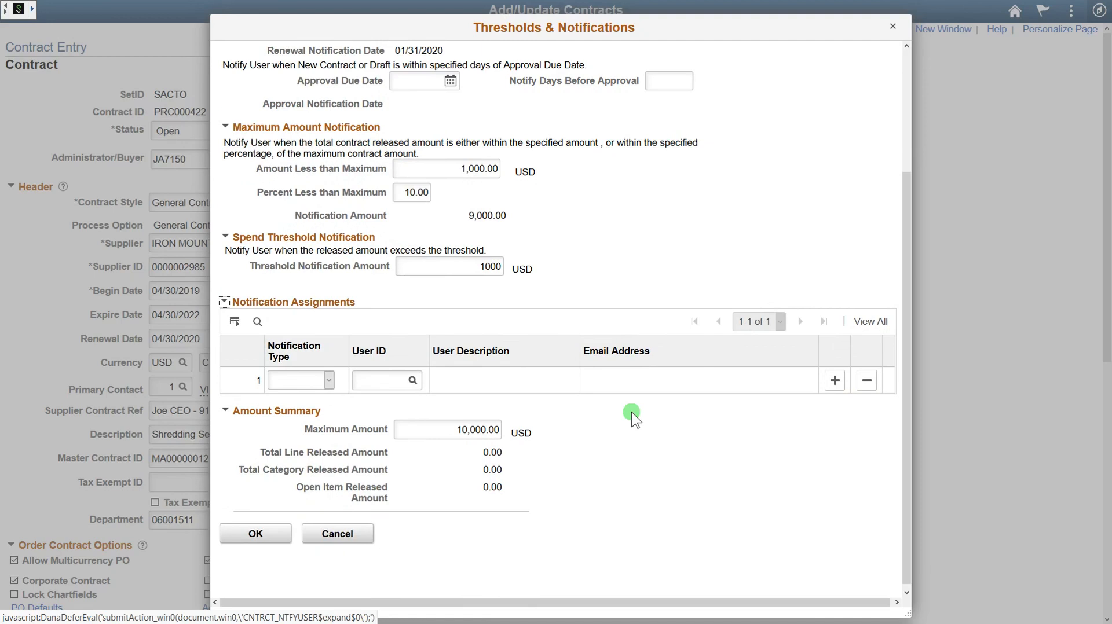
pyautogui.click(329, 380)
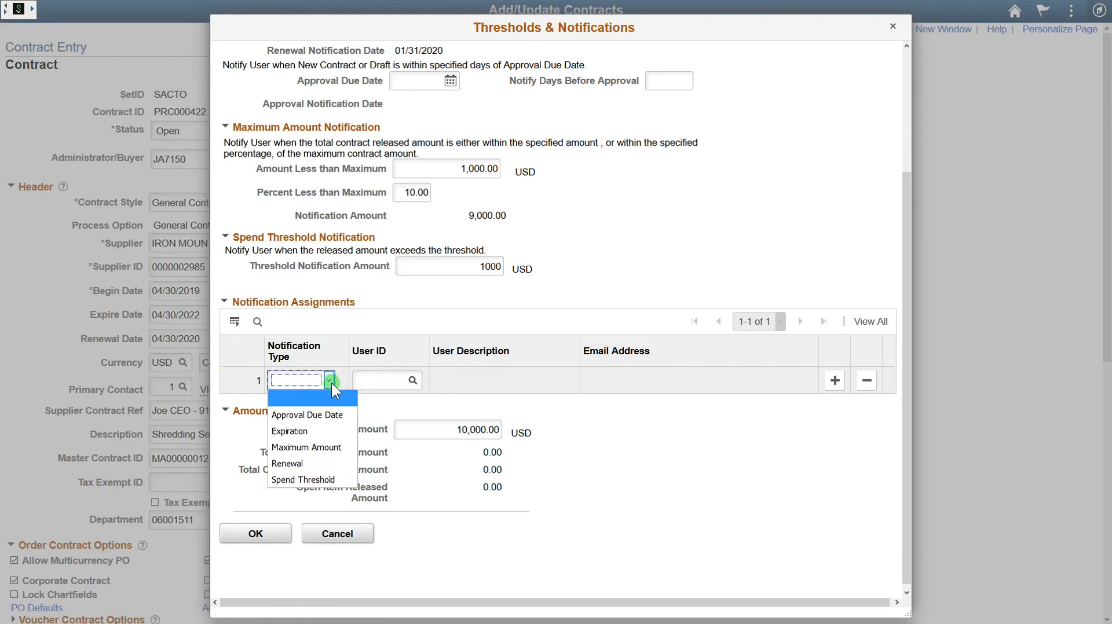
# Step: Assign a Renewal notification to the buyer's user ID in row 1 and dismiss the Spend Threshold warning
pyautogui.click(322, 468)
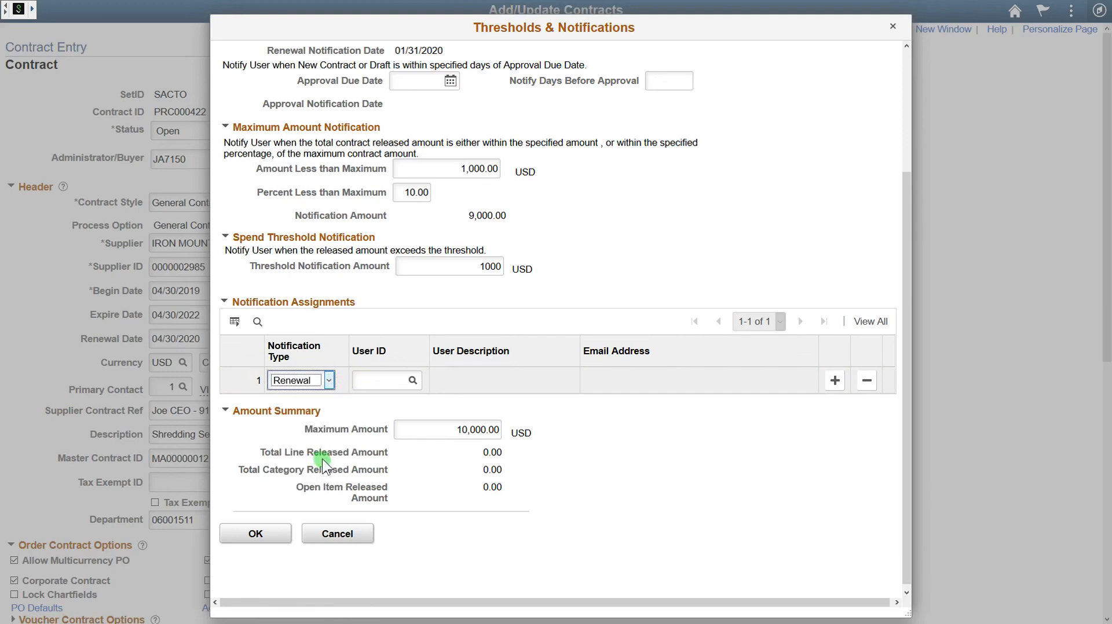
pyautogui.click(369, 382)
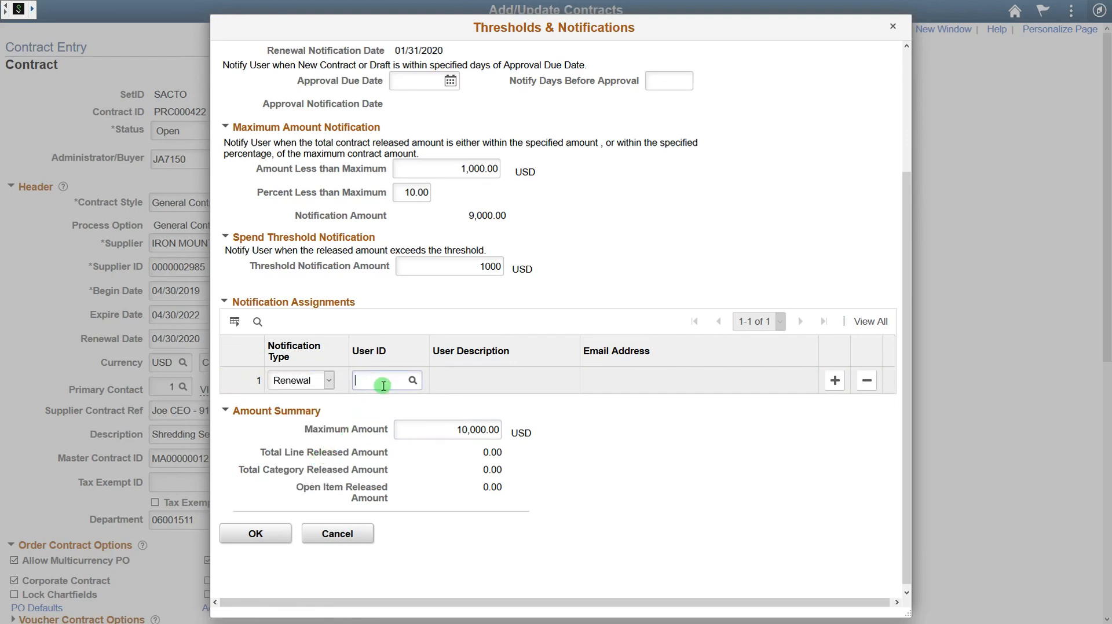
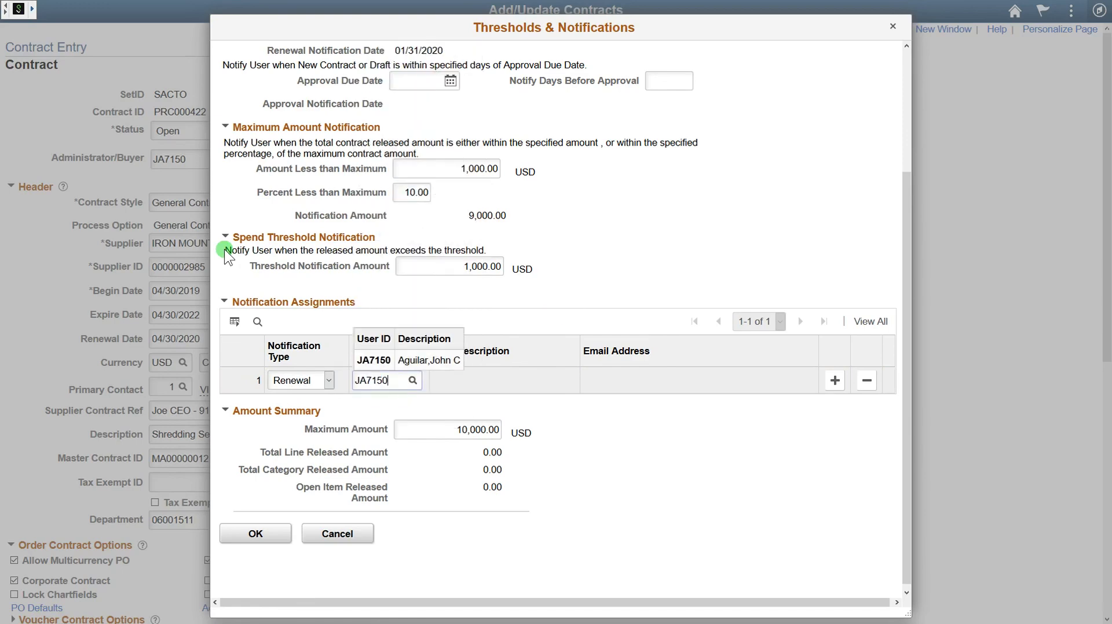
pyautogui.press('Tab')
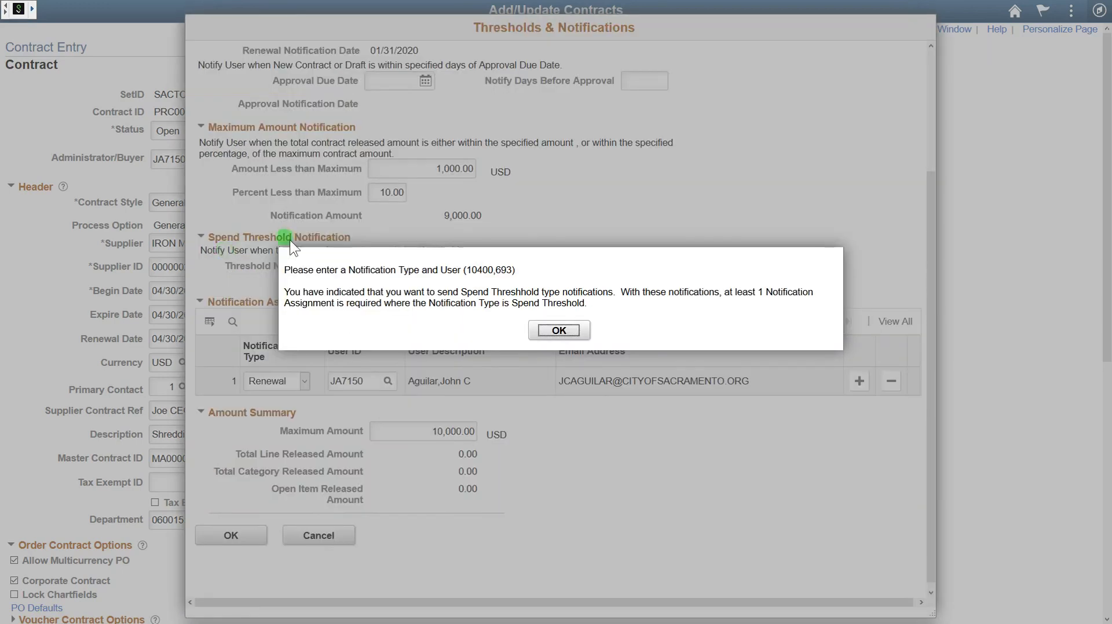
pyautogui.click(570, 331)
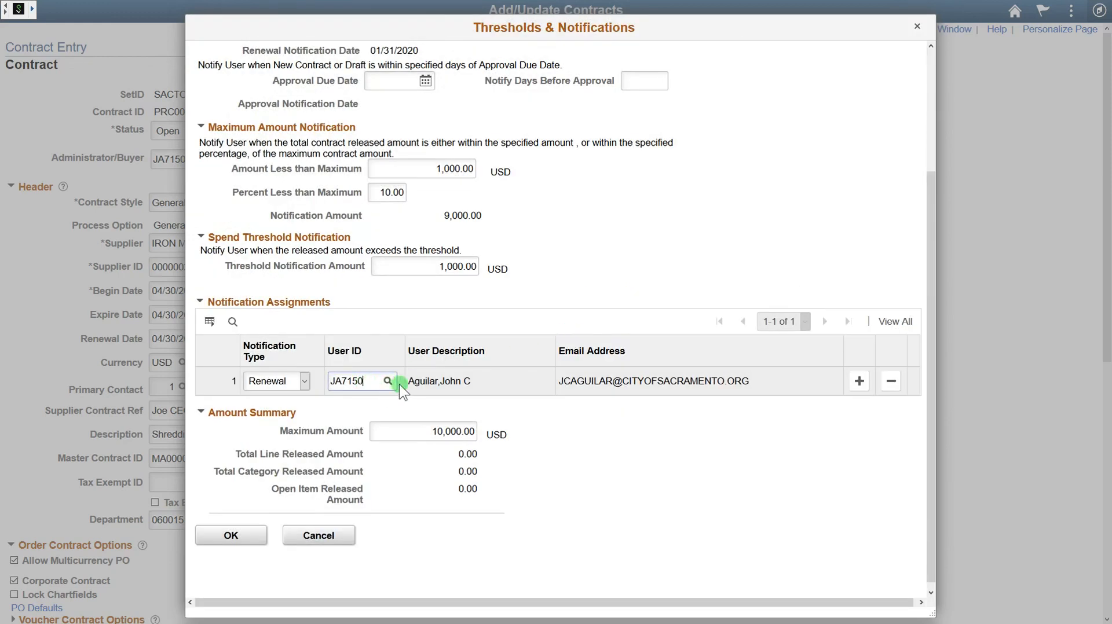
pyautogui.press('Tab')
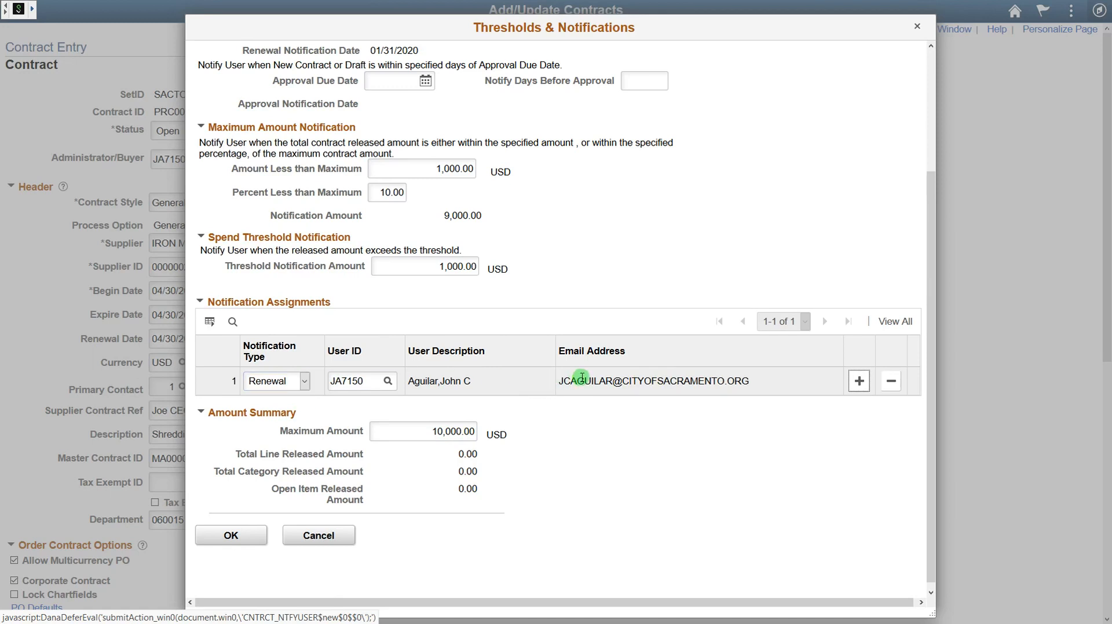
# Step: Add row 2 as an Expiration notification for the buyer's copied user ID
pyautogui.click(859, 381)
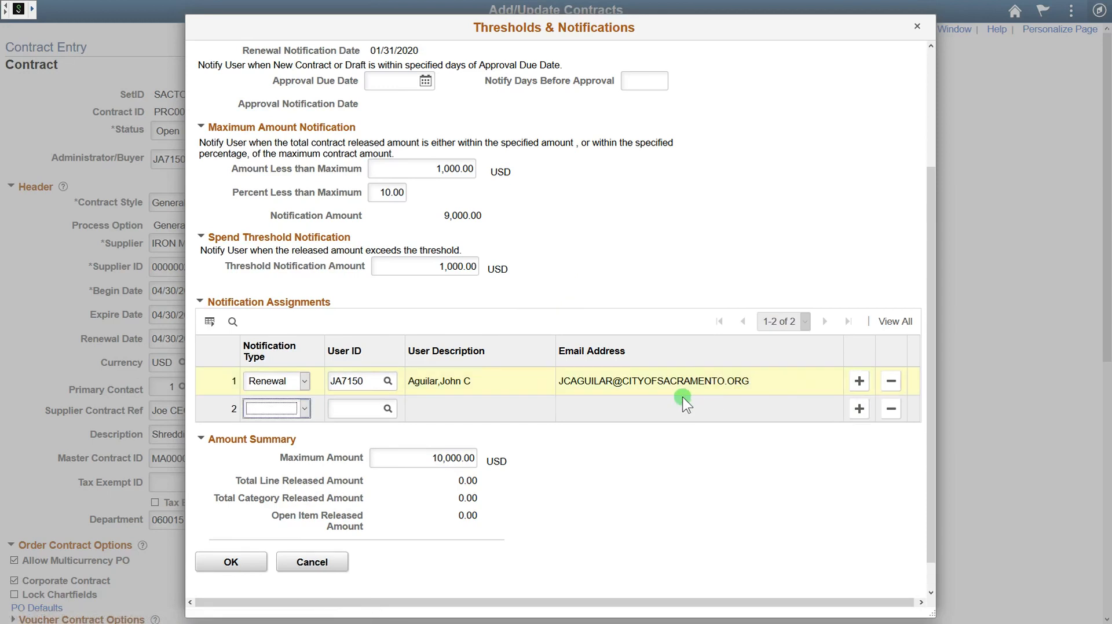
pyautogui.click(304, 409)
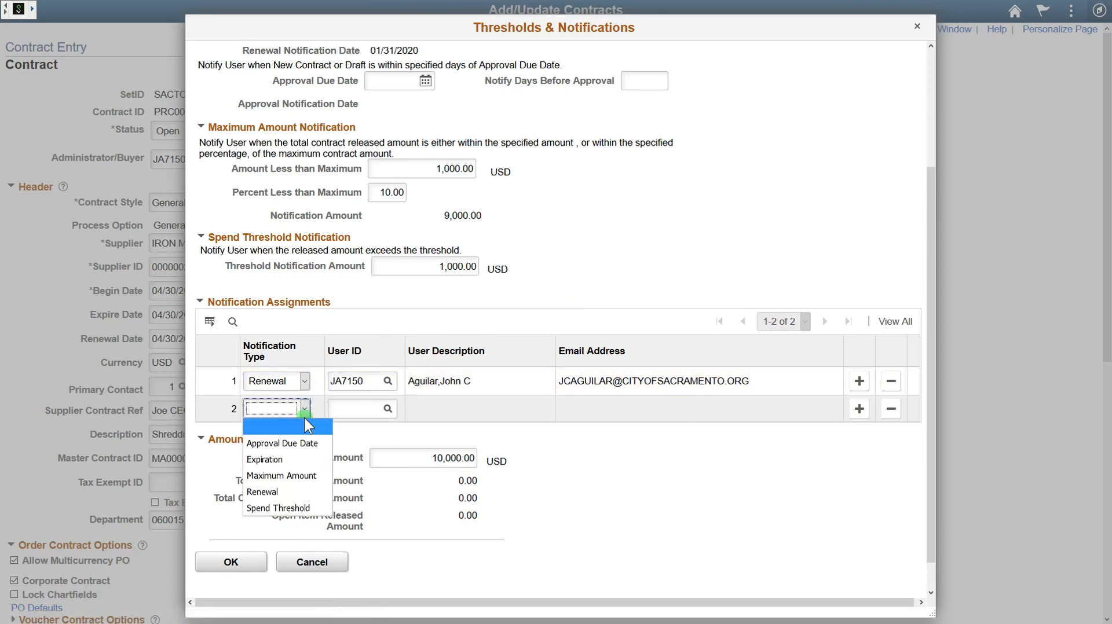
pyautogui.click(297, 456)
pyautogui.moveTo(366, 382)
pyautogui.mouseDown()
pyautogui.moveTo(331, 382)
pyautogui.moveTo(347, 382)
pyautogui.mouseUp()
pyautogui.hotkey('ctrl', 'c')
pyautogui.click(363, 409)
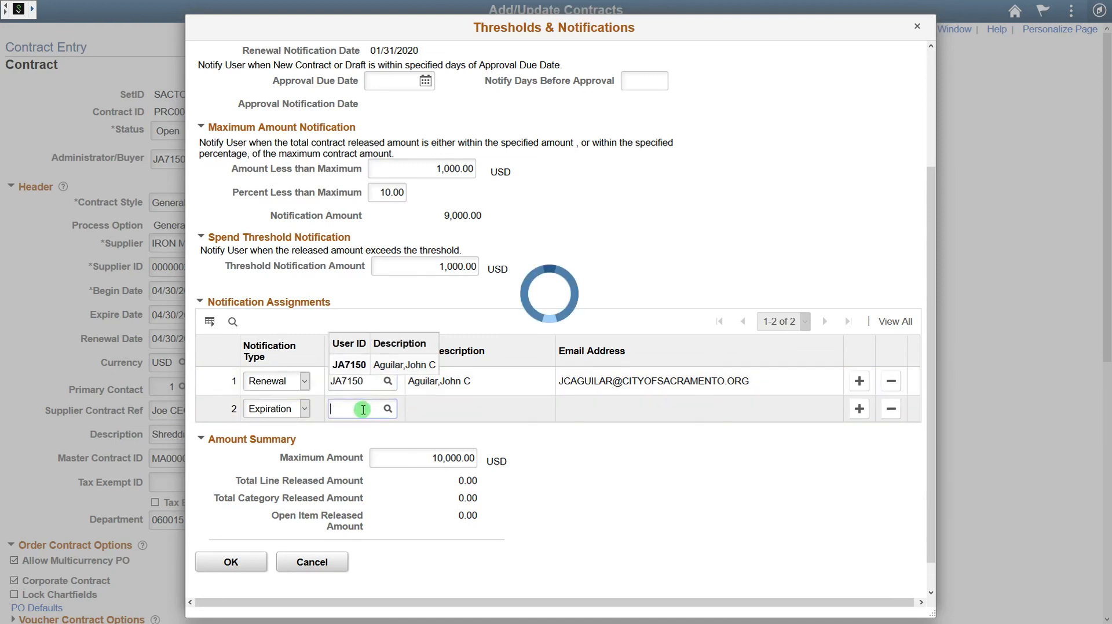
pyautogui.hotkey('ctrl', 'v')
pyautogui.press('Tab')
pyautogui.press('Tab')
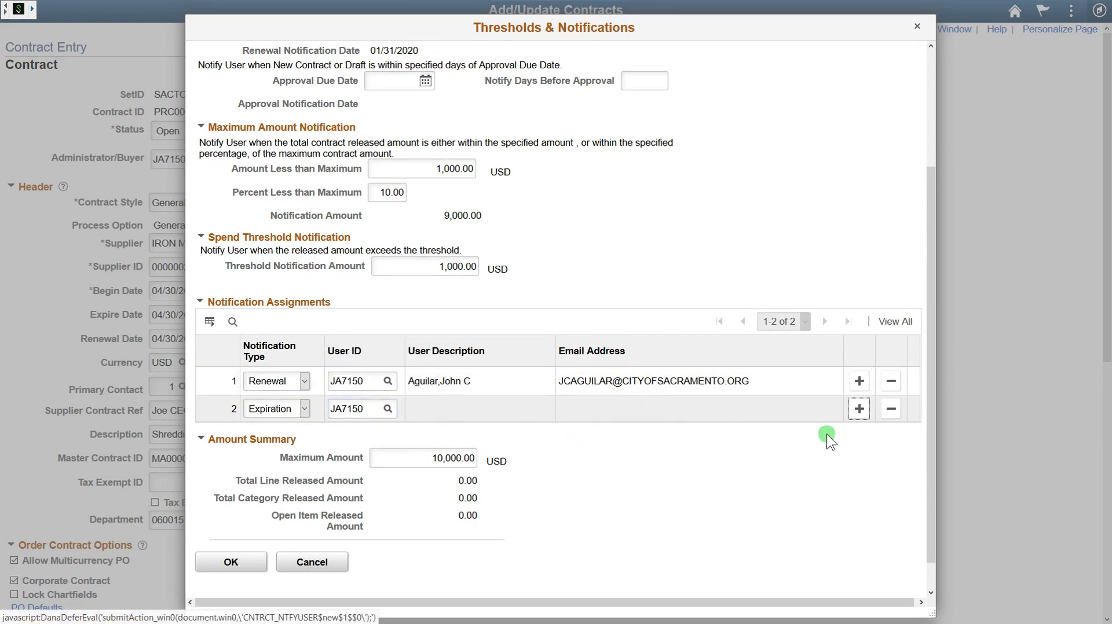
# Step: Add row 3 as an Expiration notification for a second user chosen from the lookup
pyautogui.click(859, 409)
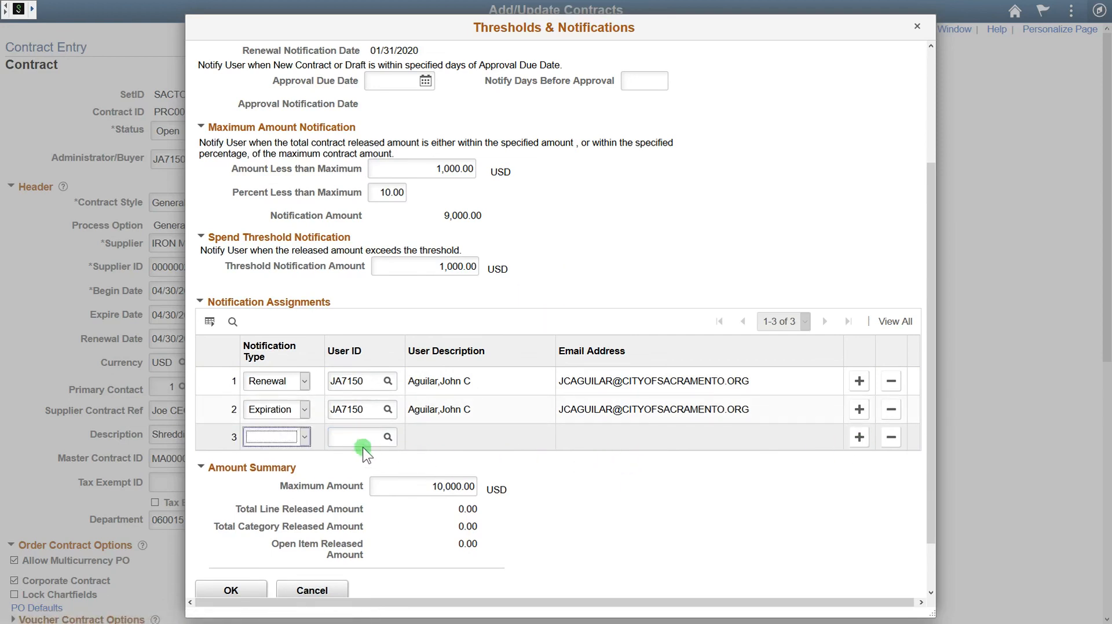
pyautogui.click(301, 439)
pyautogui.click(284, 486)
pyautogui.click(350, 437)
pyautogui.click(388, 437)
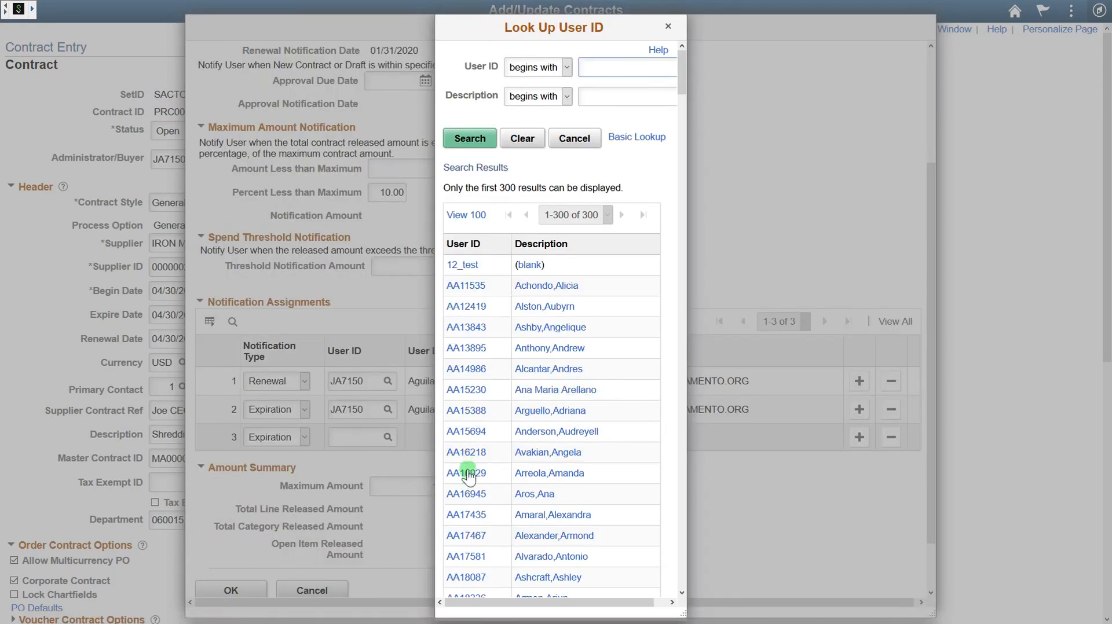
pyautogui.click(466, 411)
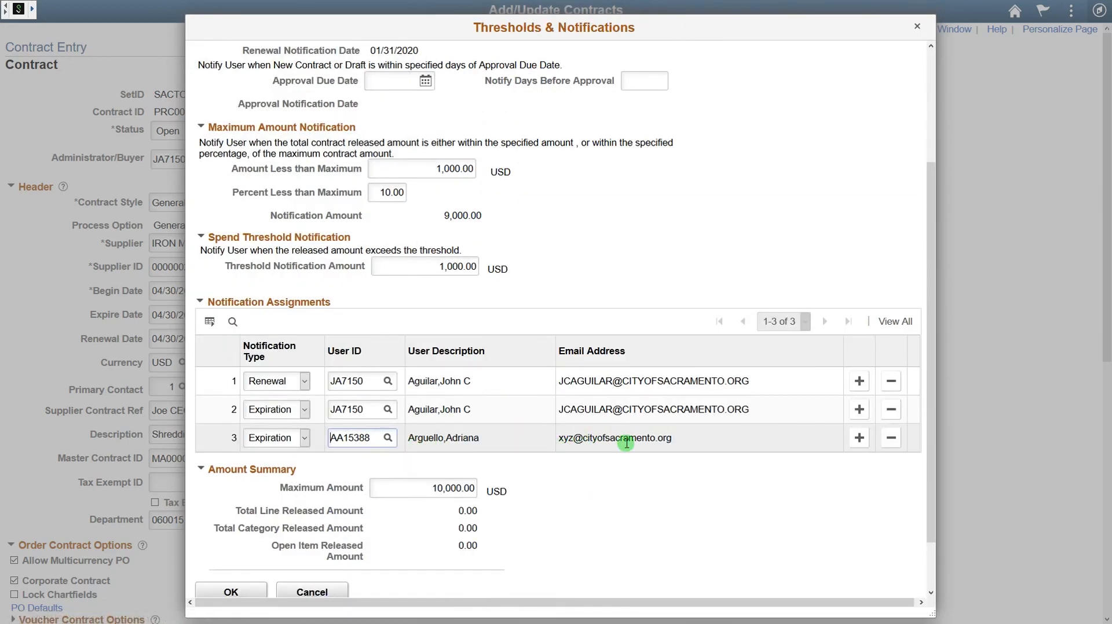
# Step: Add row 4 as a Maximum Amount notification for the buyer's user ID
pyautogui.click(858, 441)
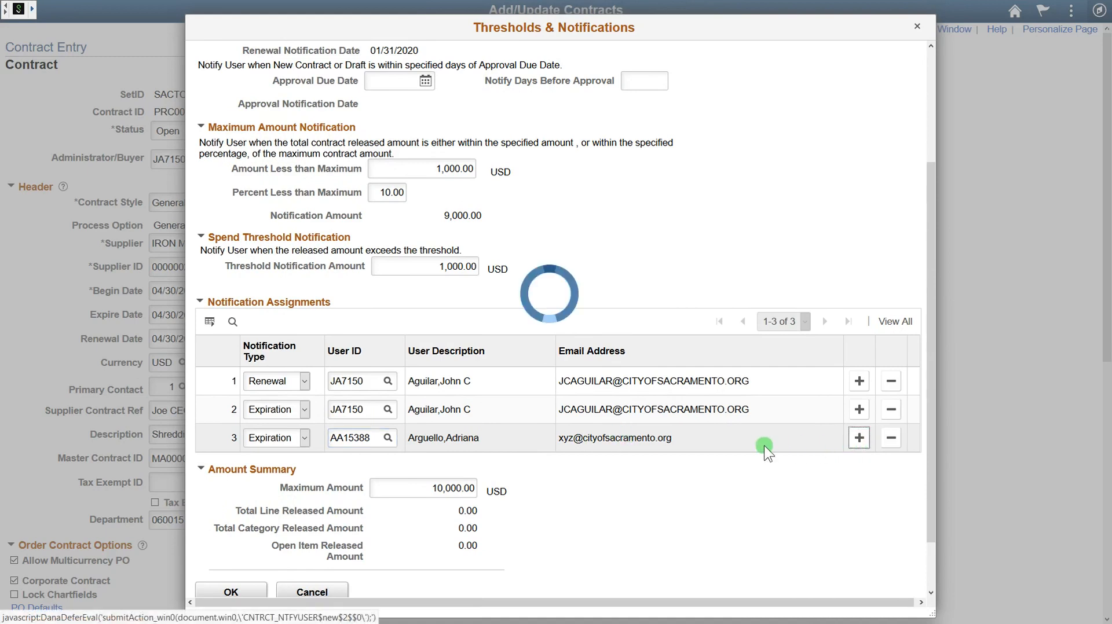
pyautogui.click(296, 467)
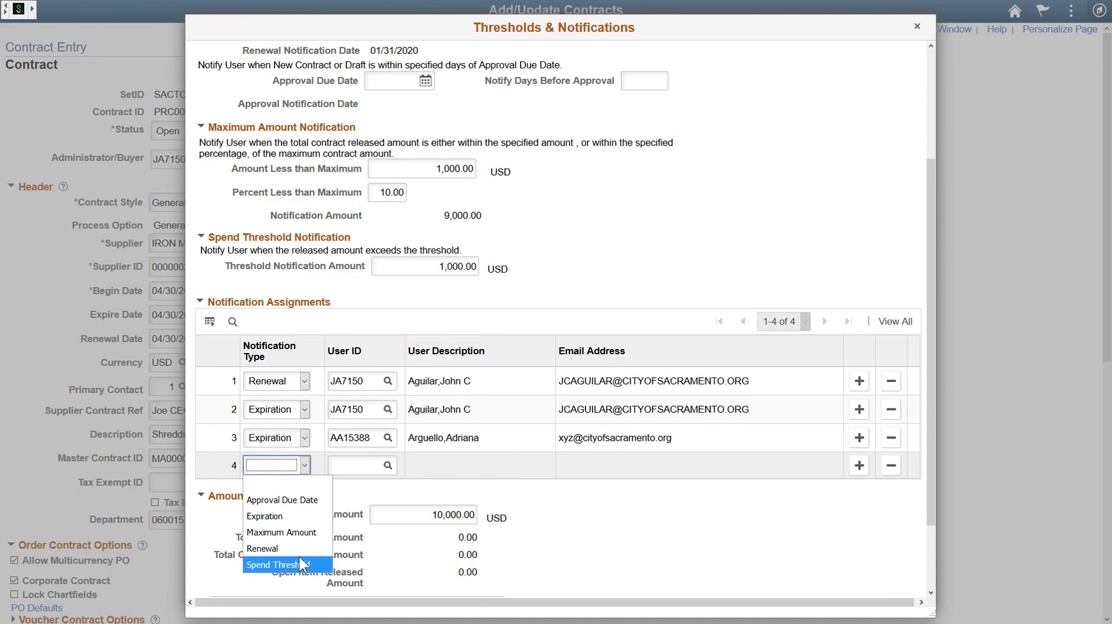
pyautogui.click(291, 533)
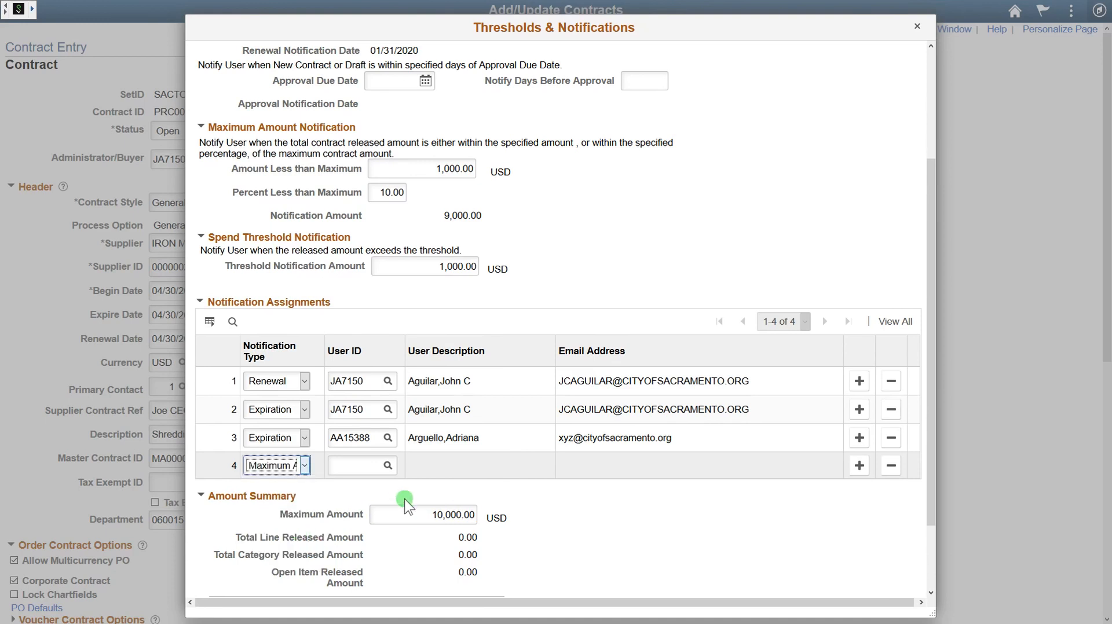
pyautogui.moveTo(366, 410); pyautogui.dragTo(325, 410)
pyautogui.hotkey('ctrl', 'c')
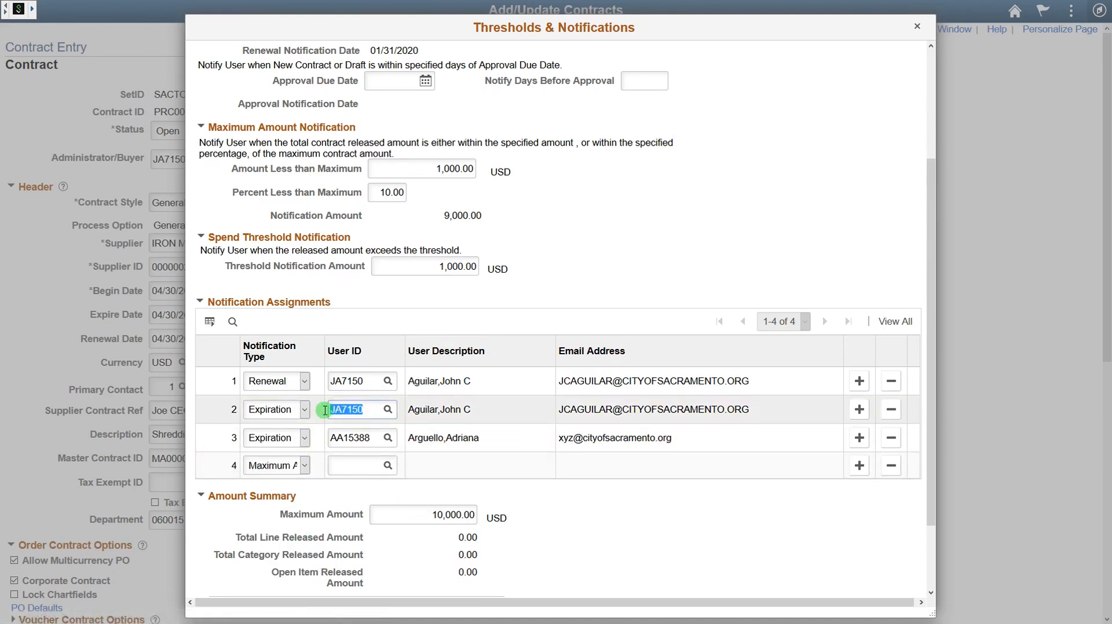
pyautogui.click(357, 466)
pyautogui.hotkey('ctrl', 'v')
pyautogui.press('Tab')
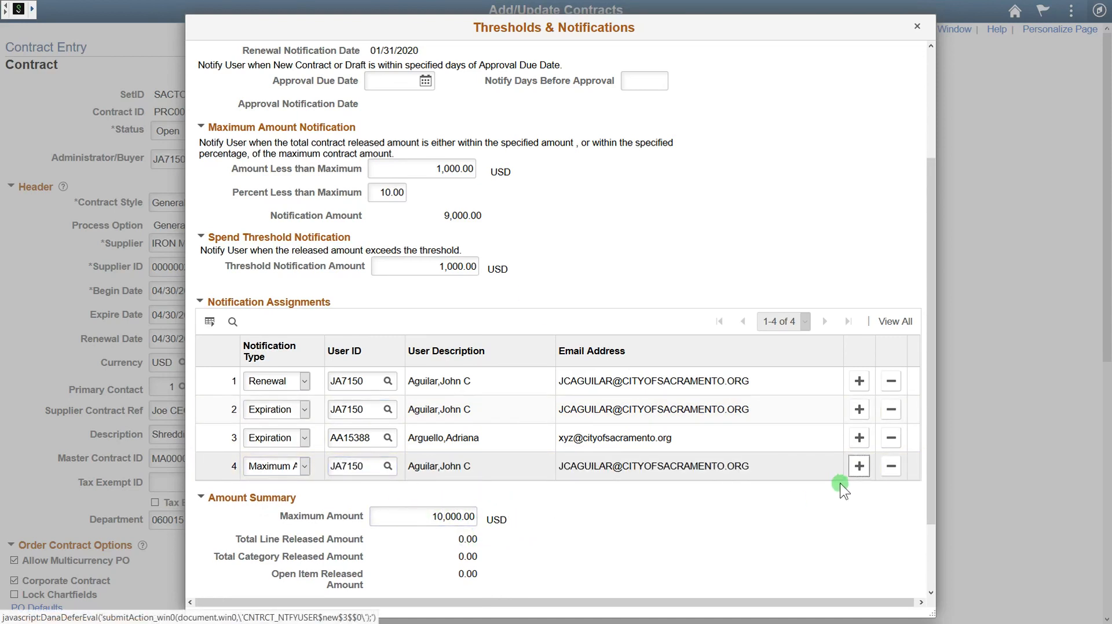
# Step: Add row 5 as a Spend Threshold notification for the buyer's user ID
pyautogui.click(859, 466)
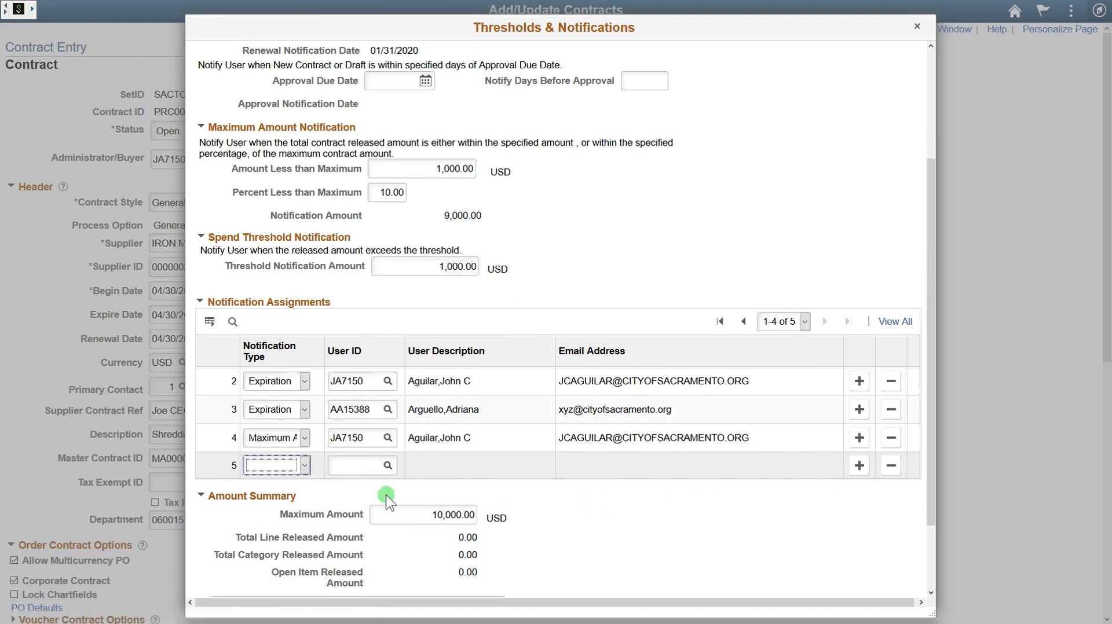
pyautogui.click(301, 465)
pyautogui.click(284, 564)
pyautogui.moveTo(367, 436); pyautogui.dragTo(305, 443)
pyautogui.hotkey('ctrl', 'c')
pyautogui.click(345, 467)
pyautogui.hotkey('ctrl', 'v')
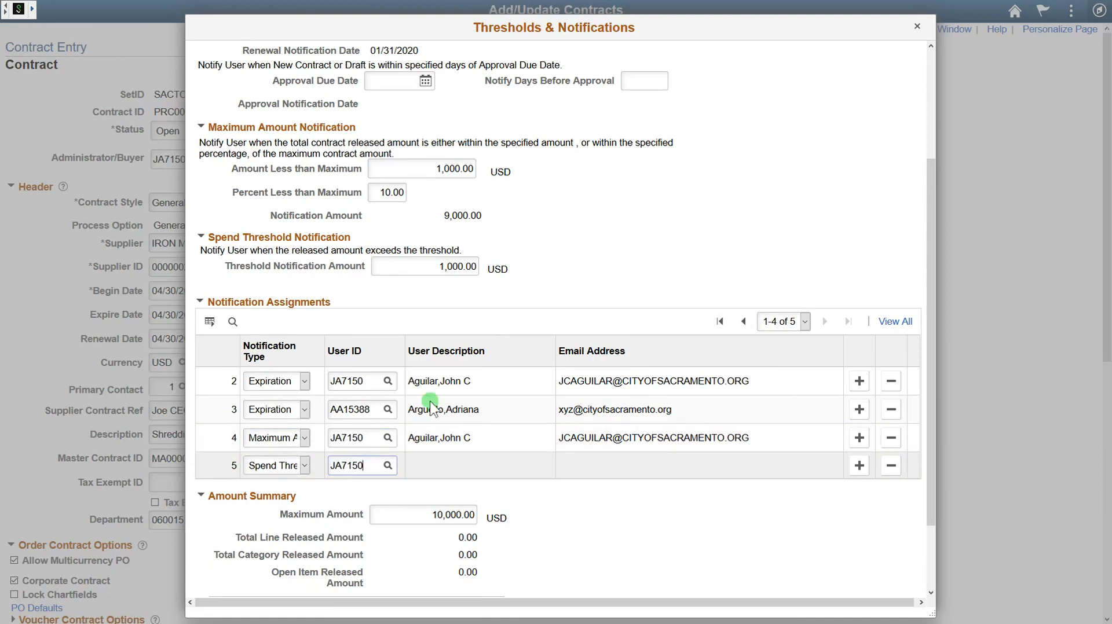
pyautogui.press('Tab')
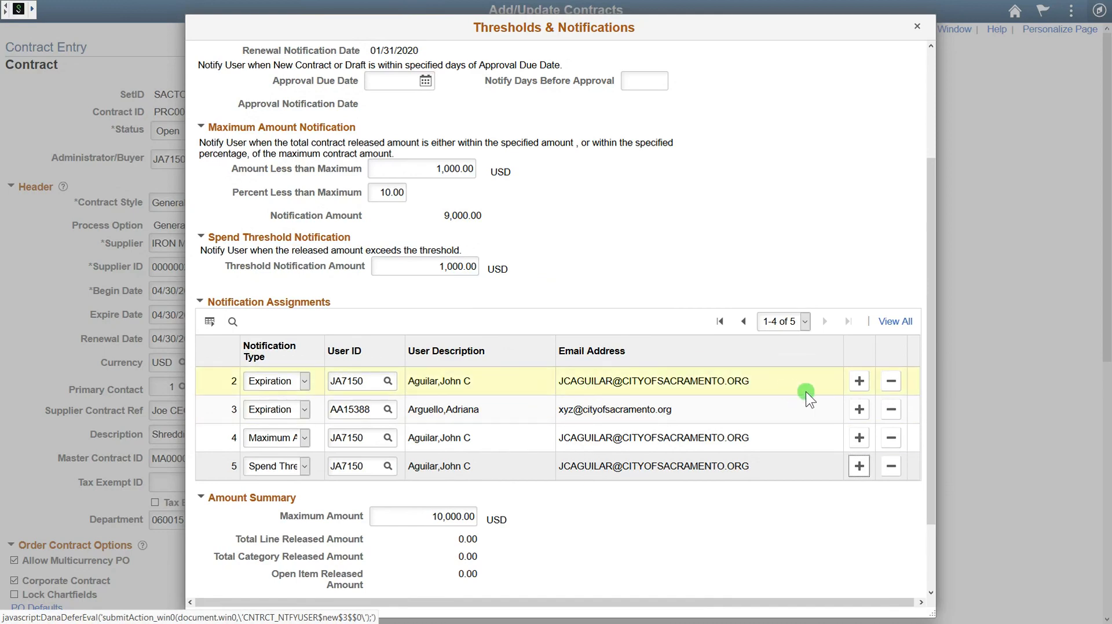
# Step: Confirm the Thresholds & Notifications settings, keeping Maximum Amount at 10,000.00 USD, and return to contract PRC000422
pyautogui.scroll(3, 653, 278)
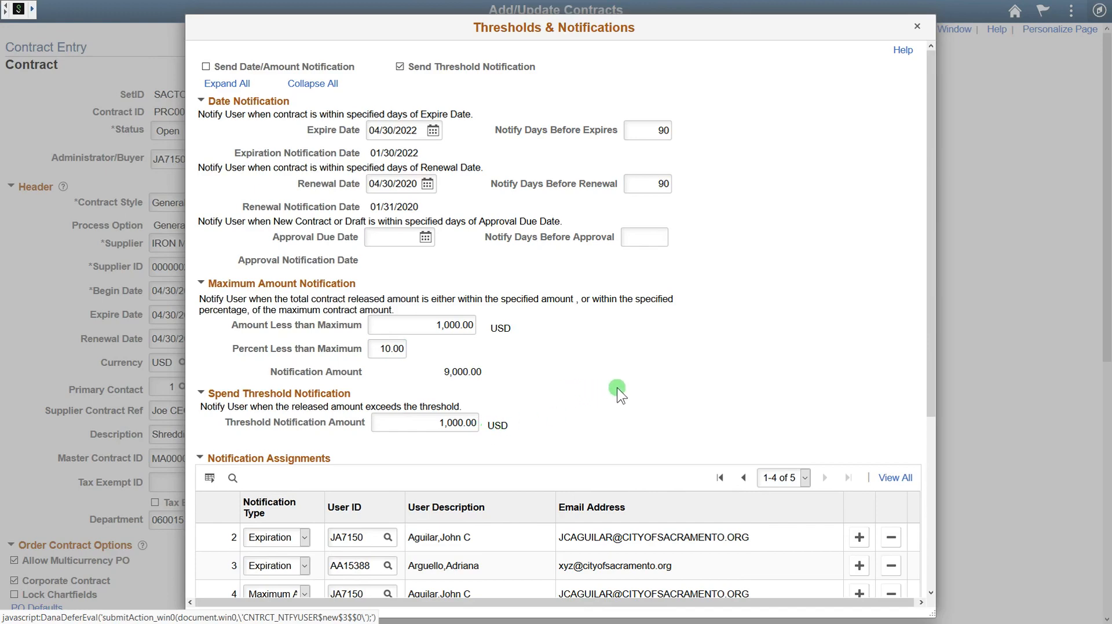
pyautogui.scroll(-3, 617, 387)
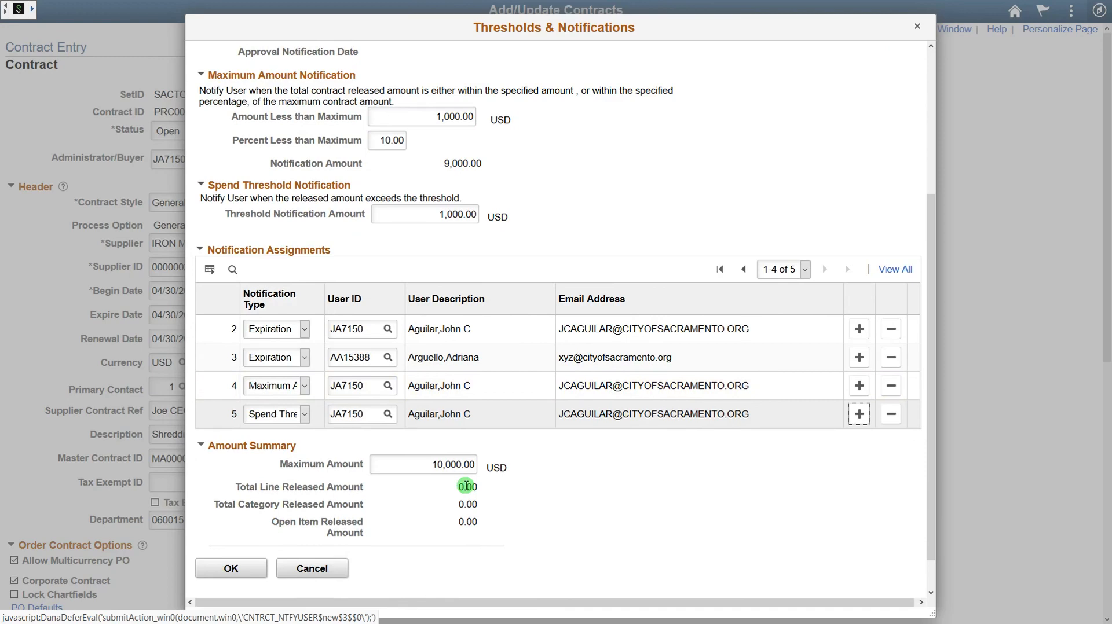
pyautogui.click(243, 568)
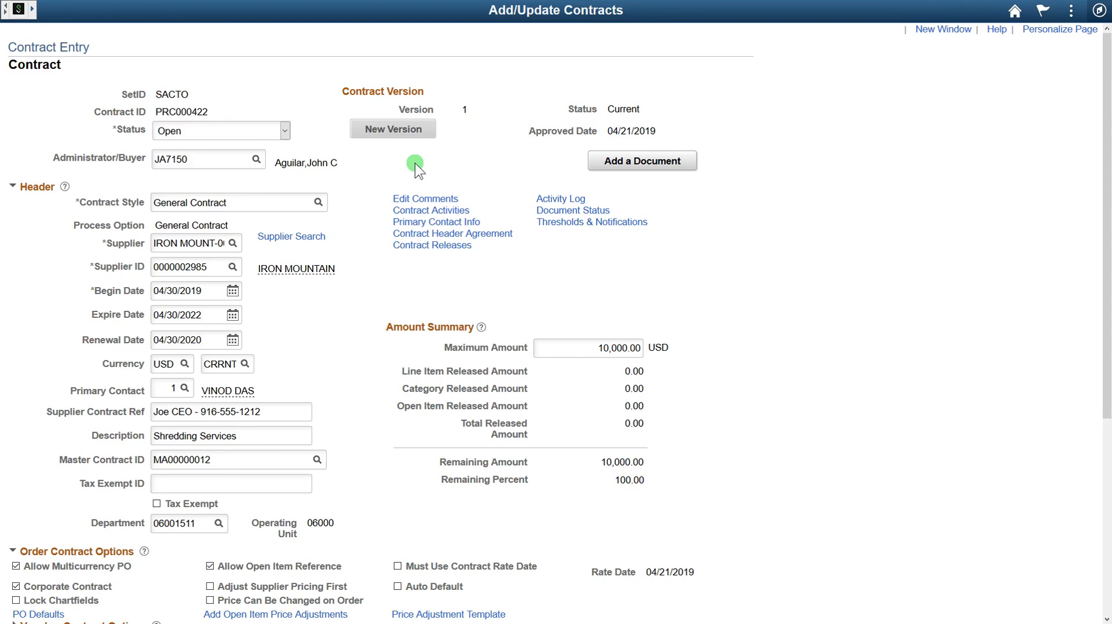
pyautogui.click(270, 132)
pyautogui.click(262, 149)
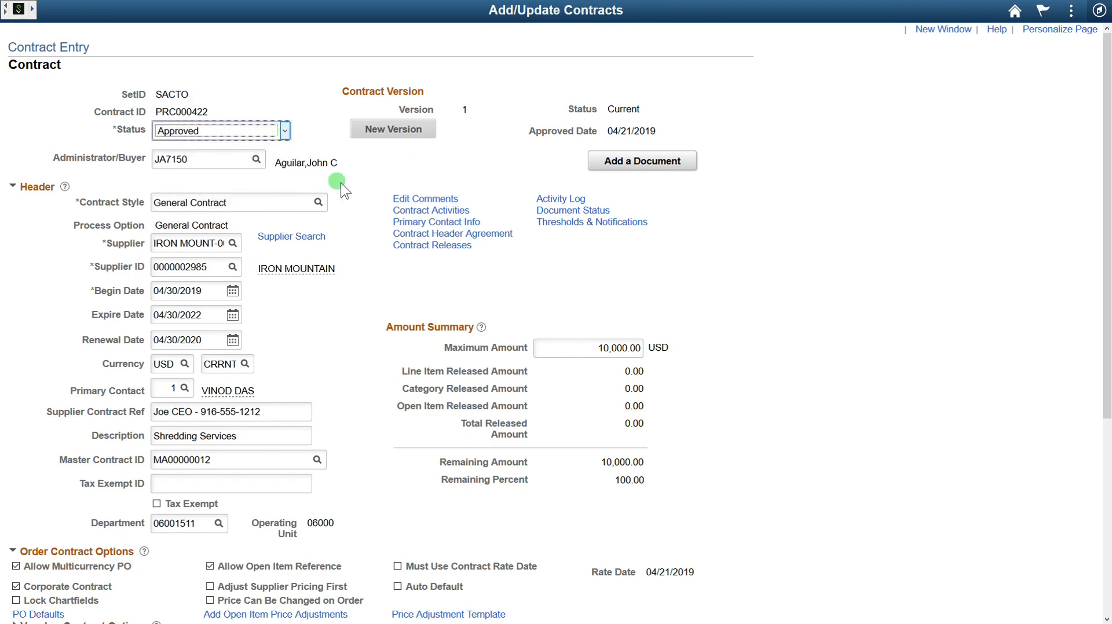
pyautogui.scroll(-3, 377, 273)
pyautogui.click(31, 563)
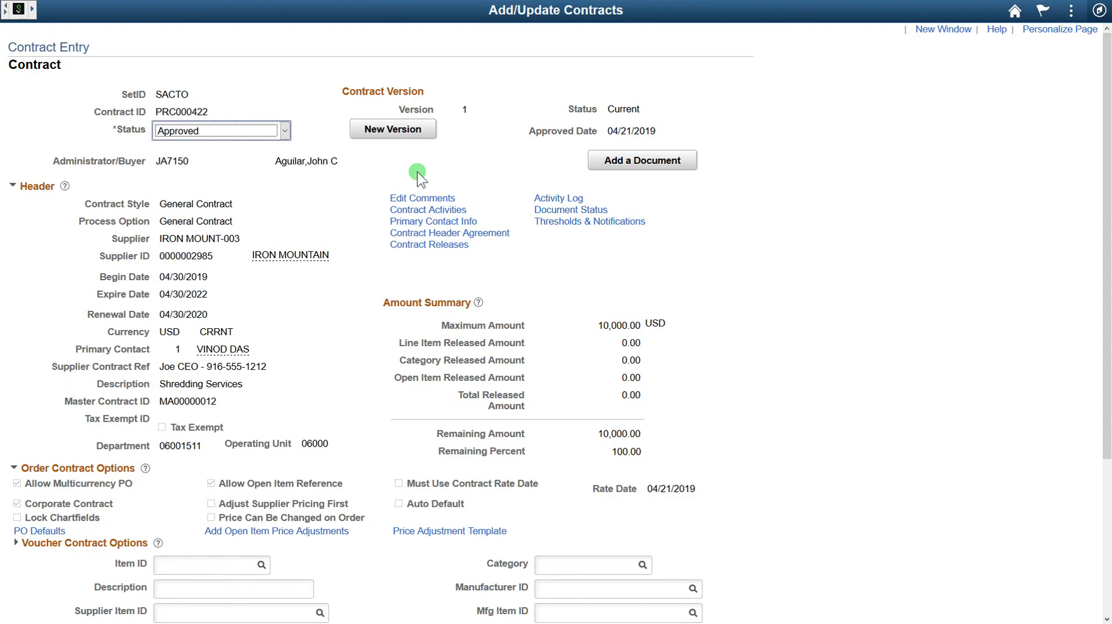
pyautogui.doubleClick(200, 112)
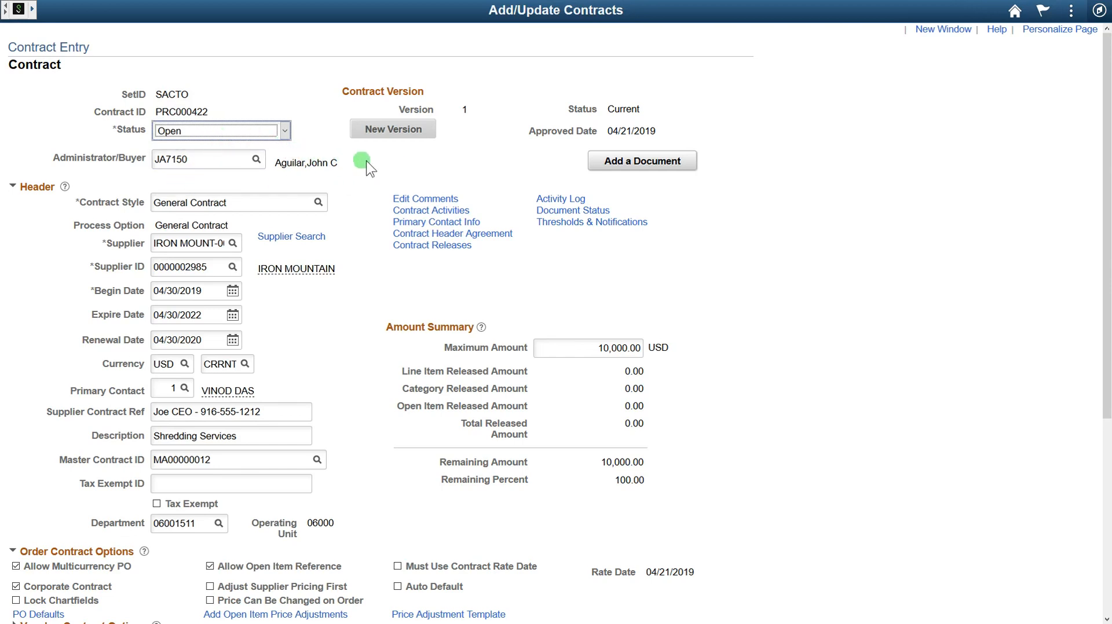
# Step: Change contract PRC000422's status to Approved and save the contract
pyautogui.click(615, 162)
pyautogui.click(273, 132)
pyautogui.click(264, 151)
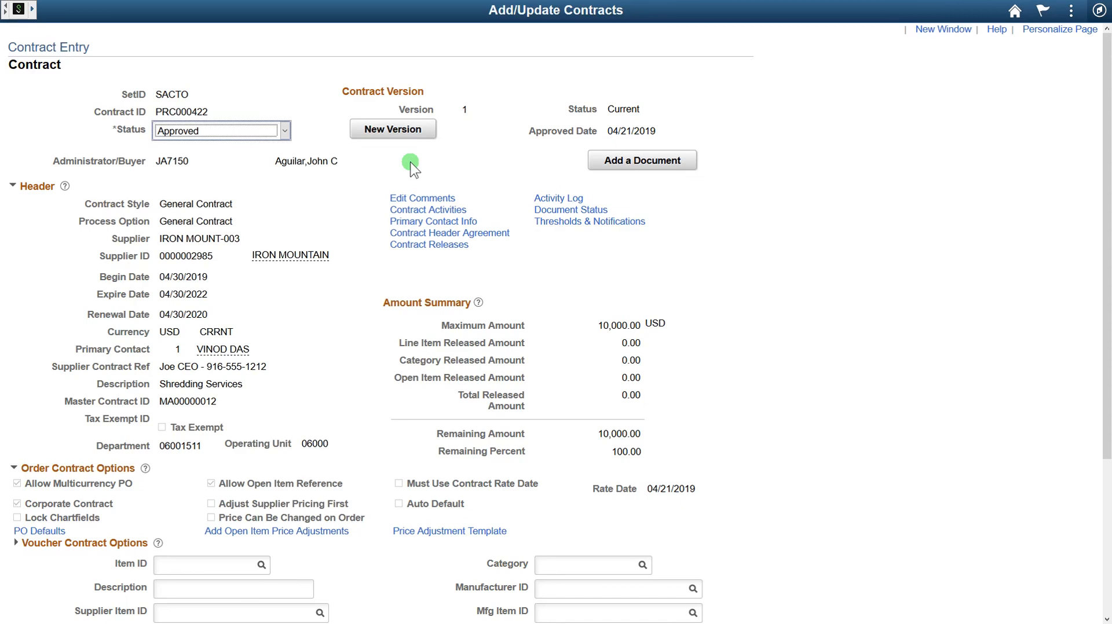
pyautogui.scroll(-3, 231, 305)
pyautogui.click(30, 566)
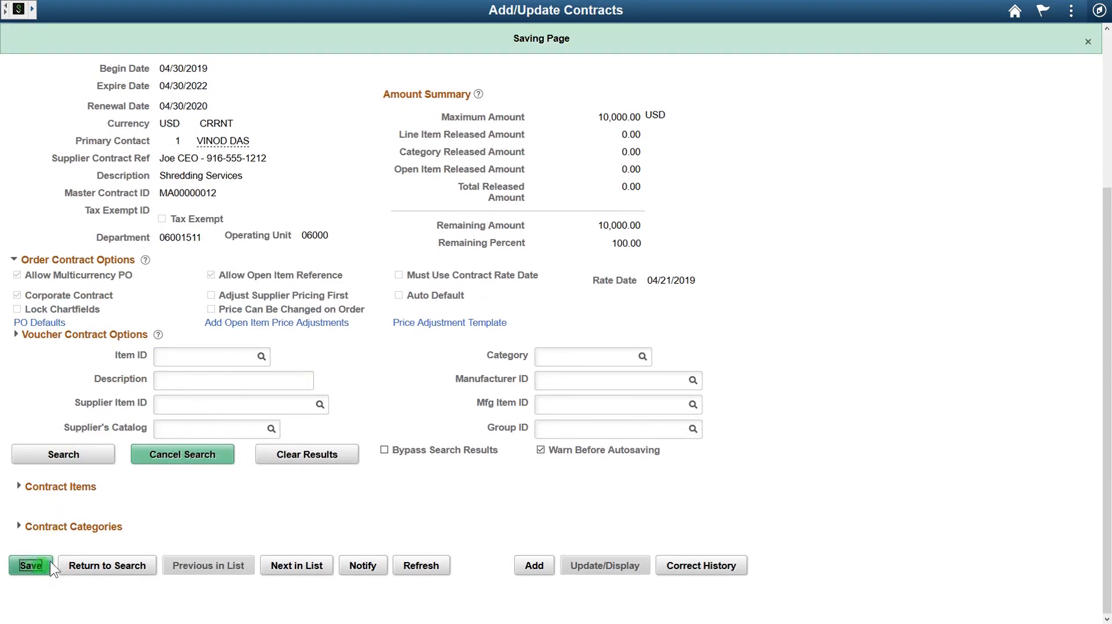